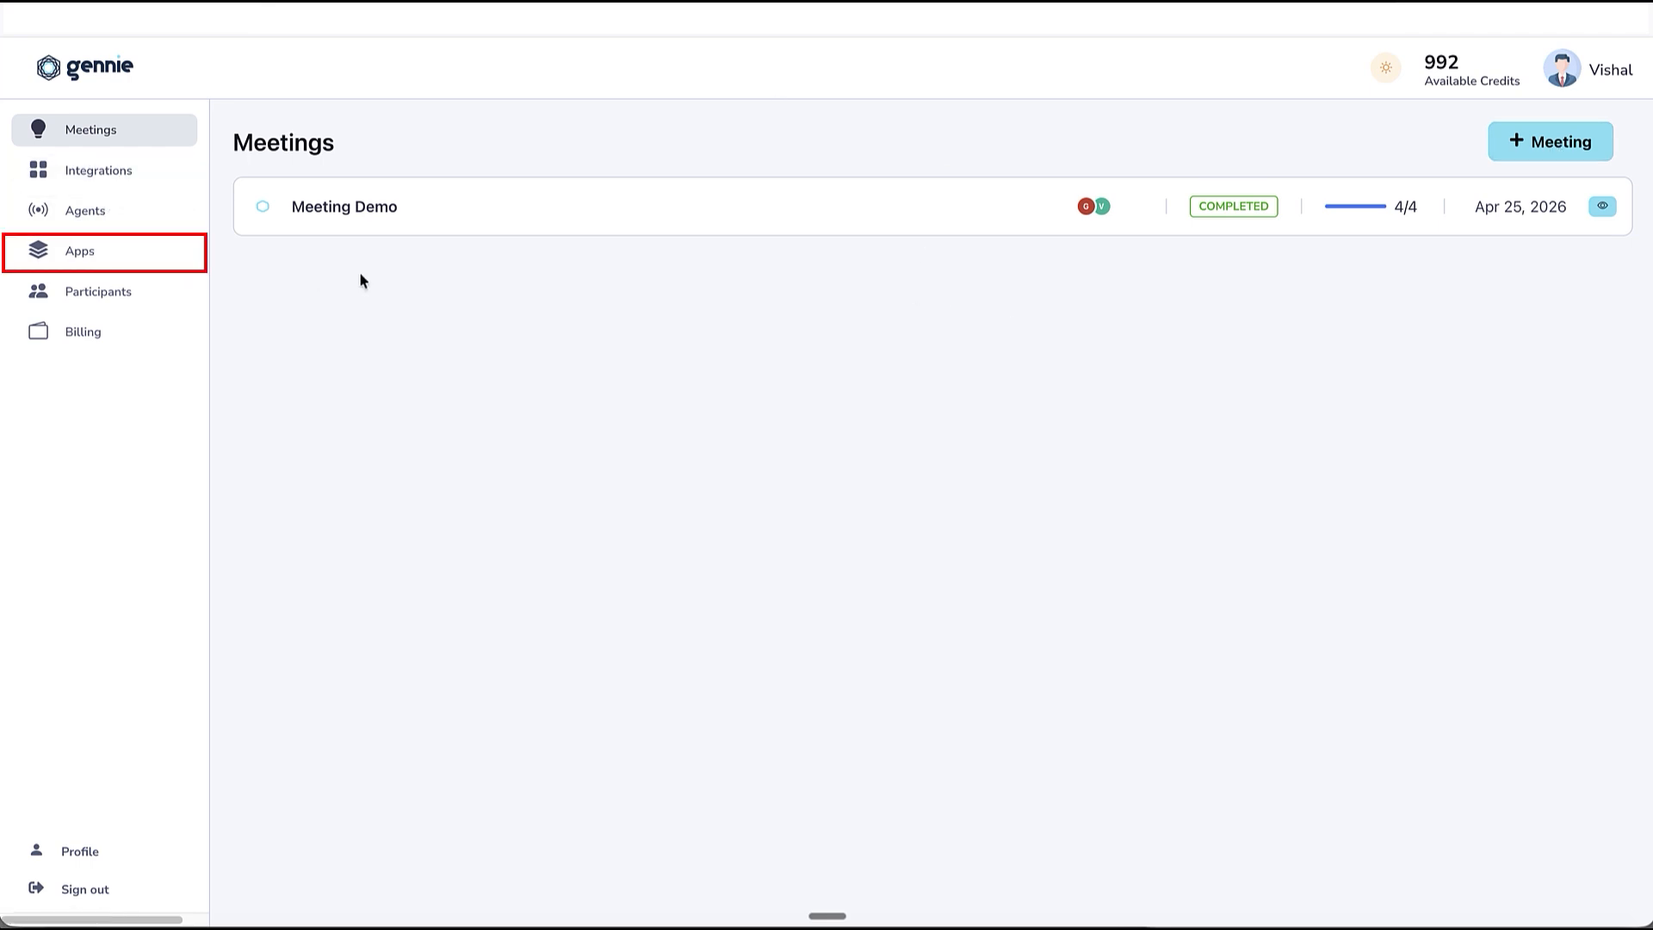
Install the Asana app from the available apps and connect it to the platform.
click(105, 266)
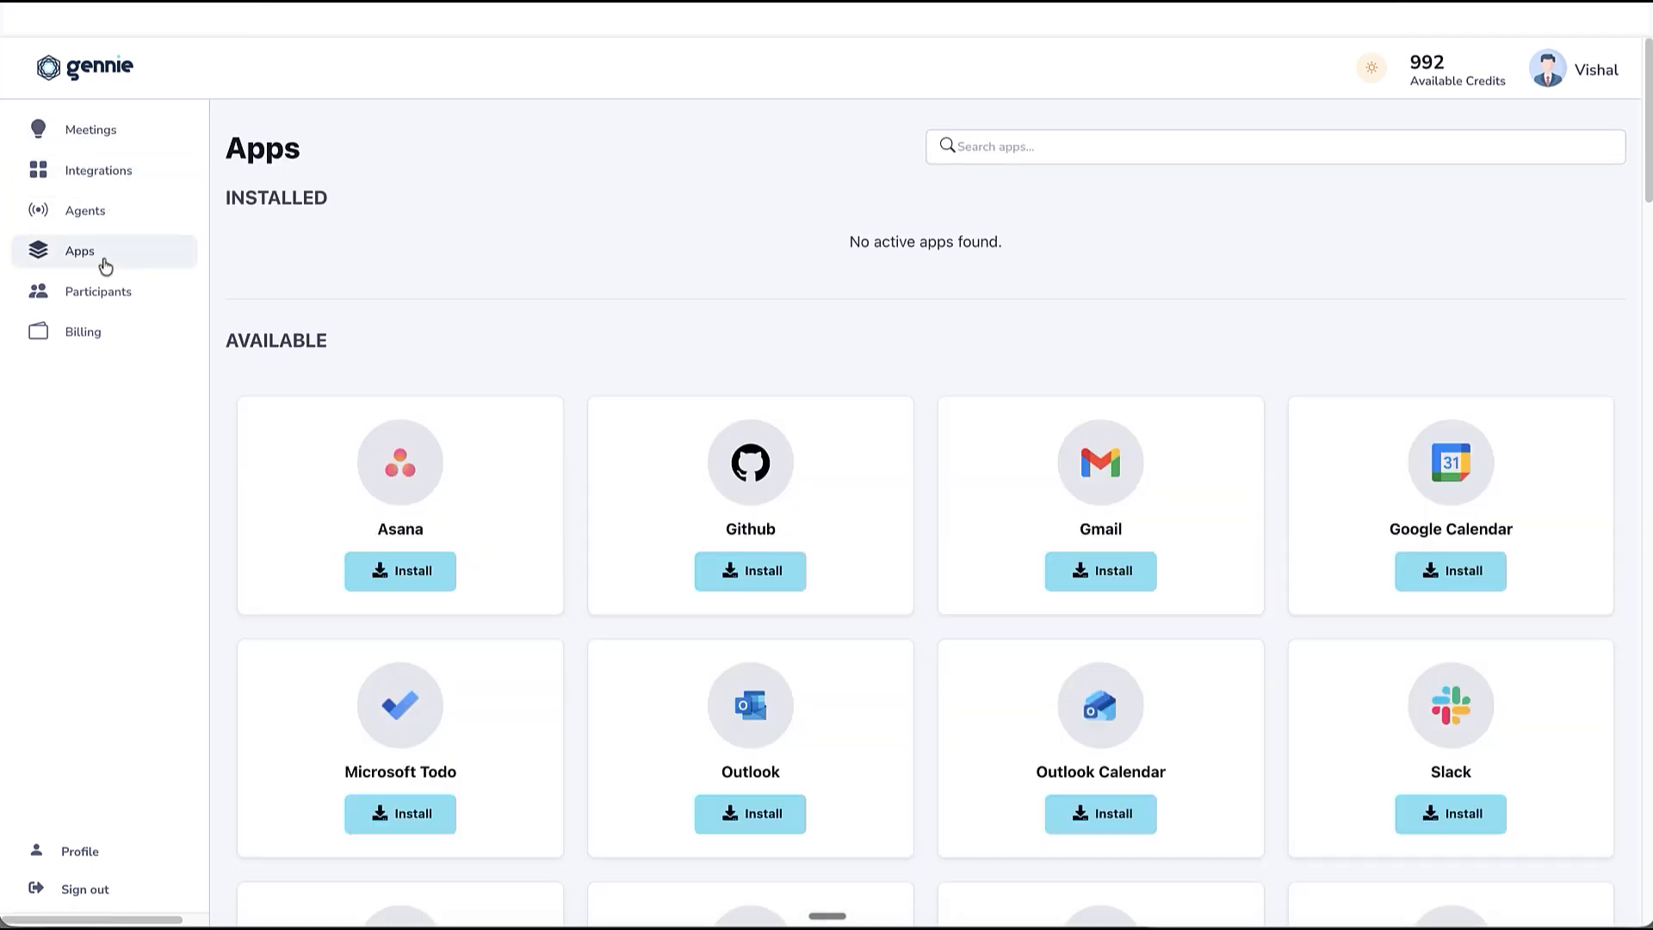
scroll(1251, 306, down, 4)
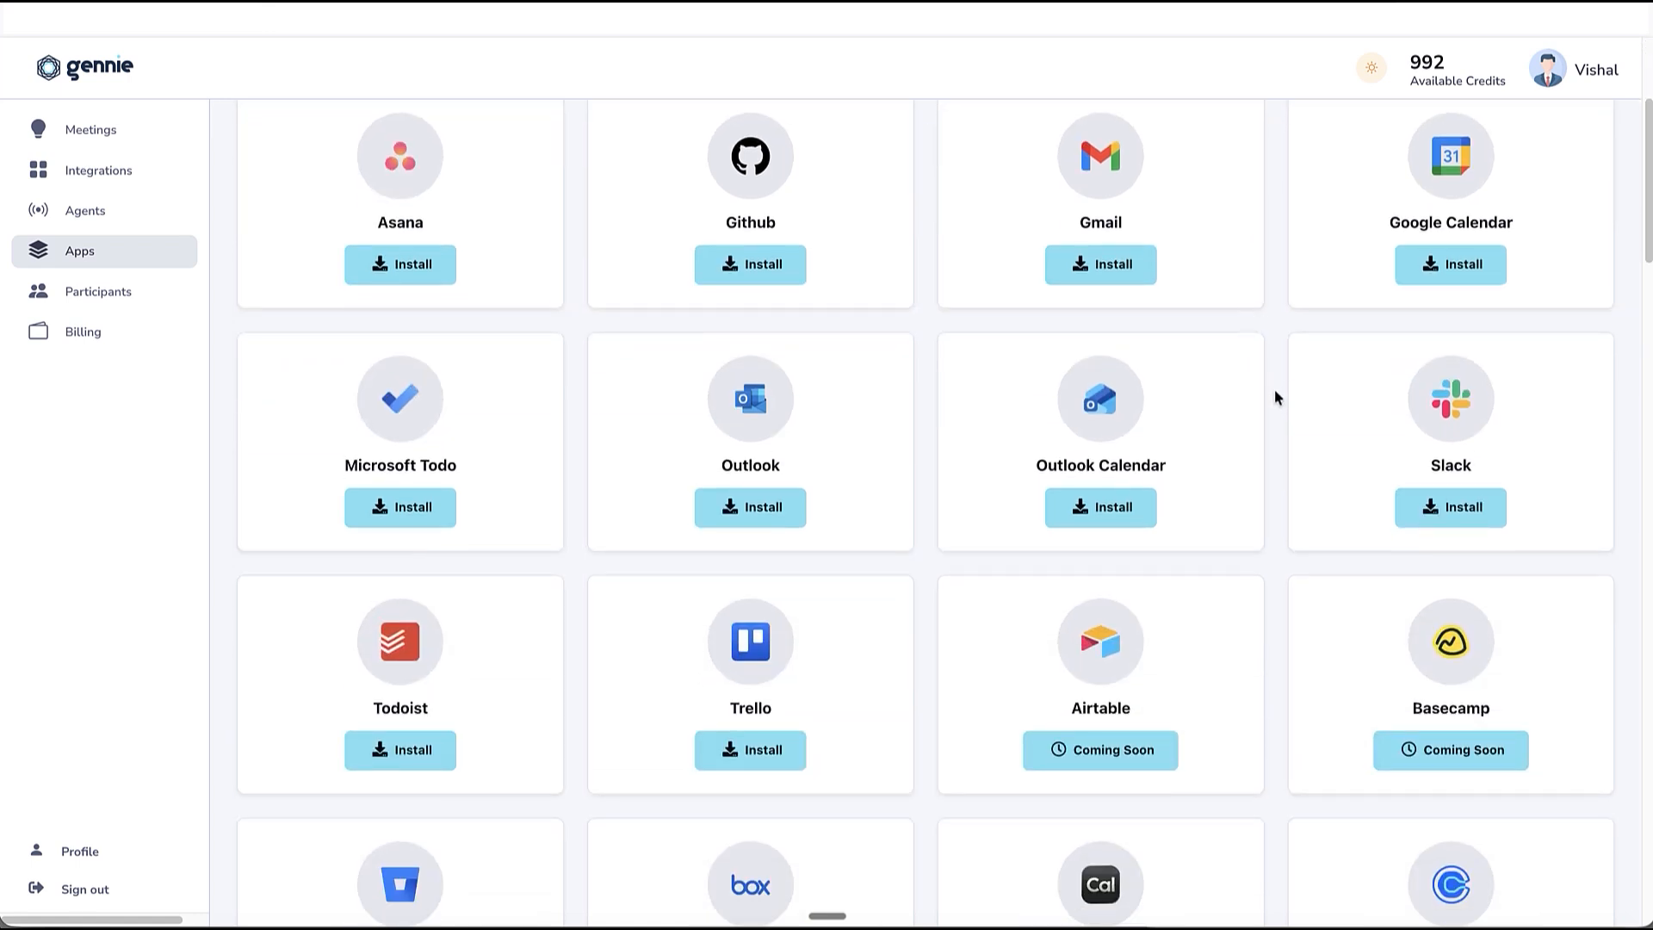
scroll(1276, 397, up, 4)
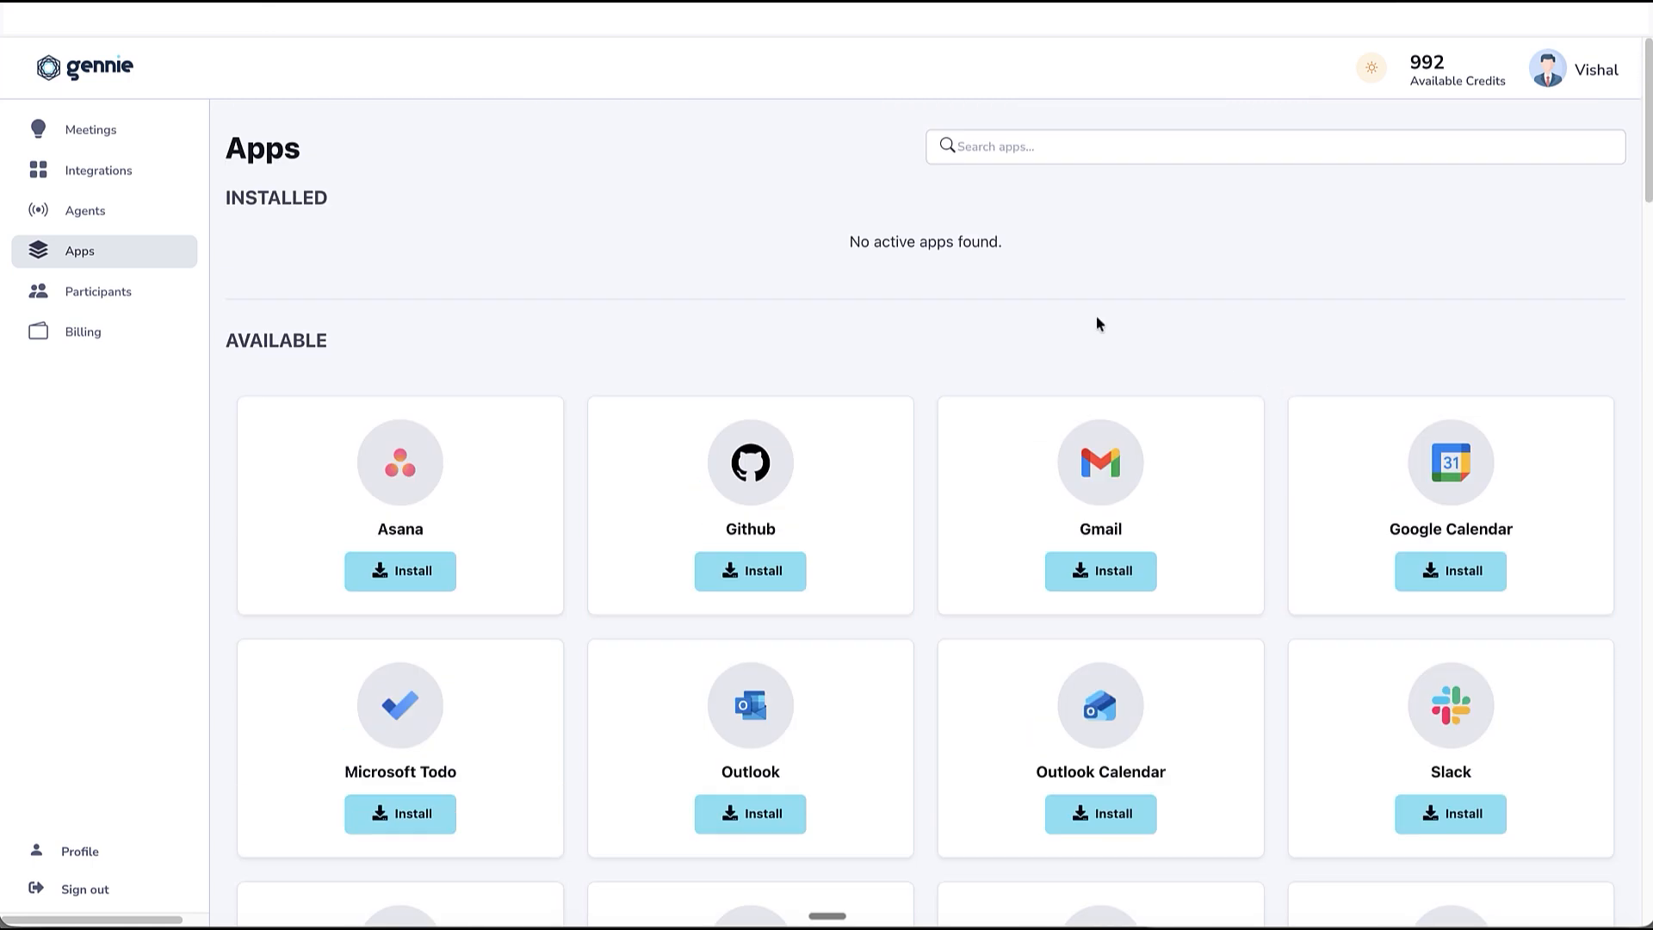
click(426, 568)
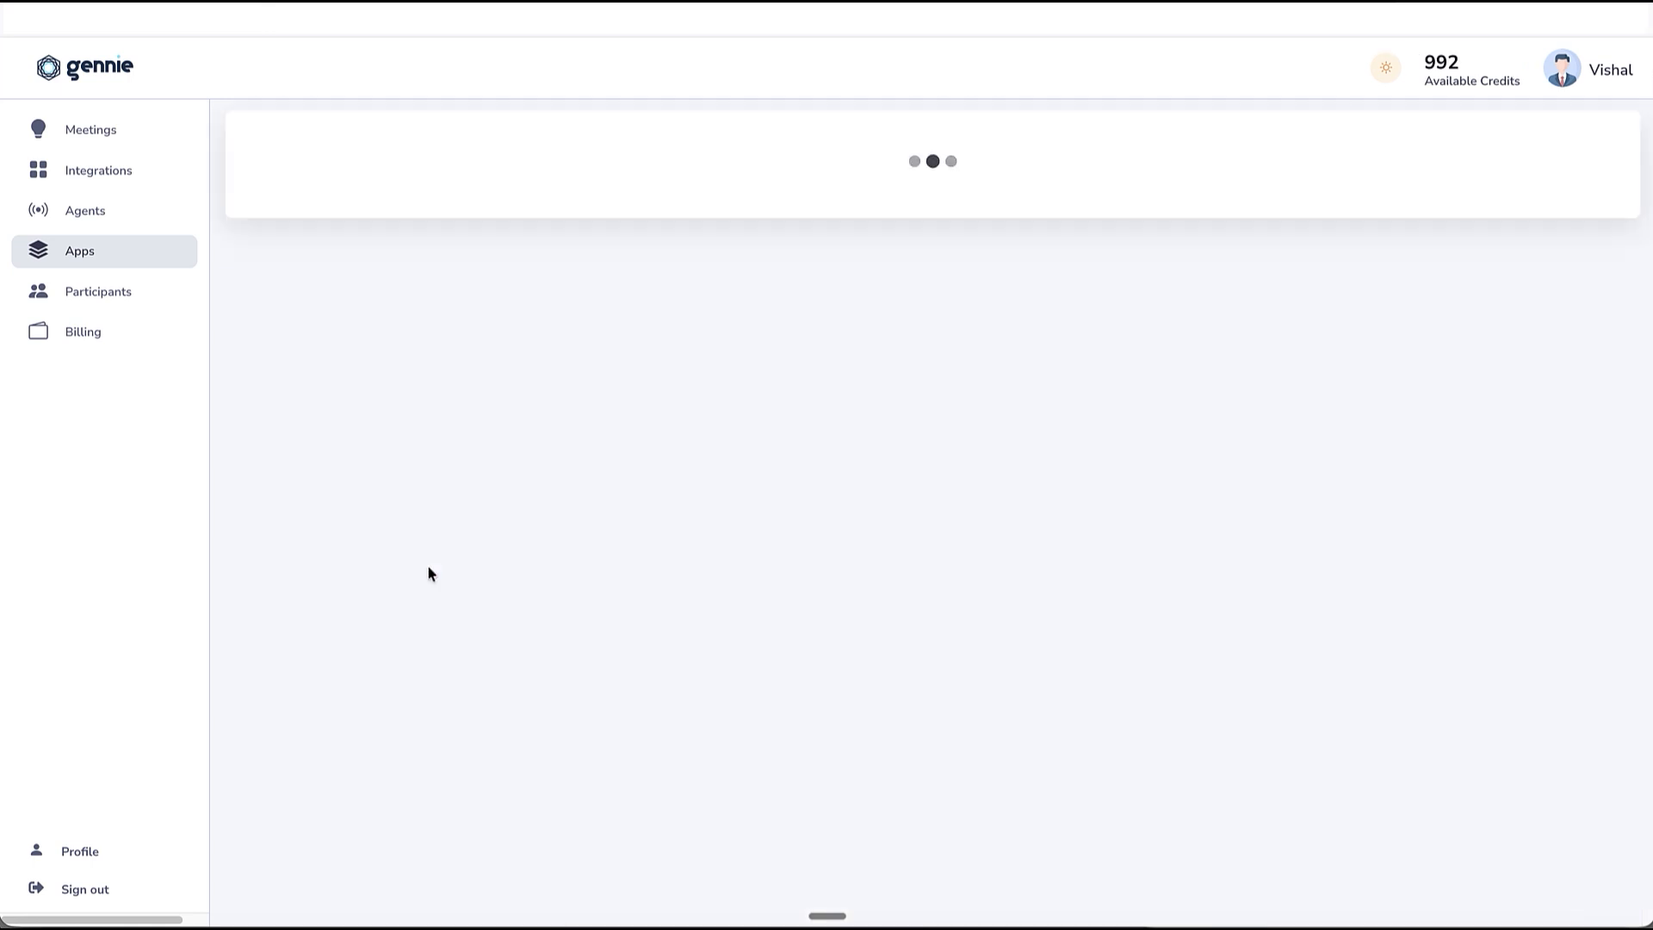
click(951, 683)
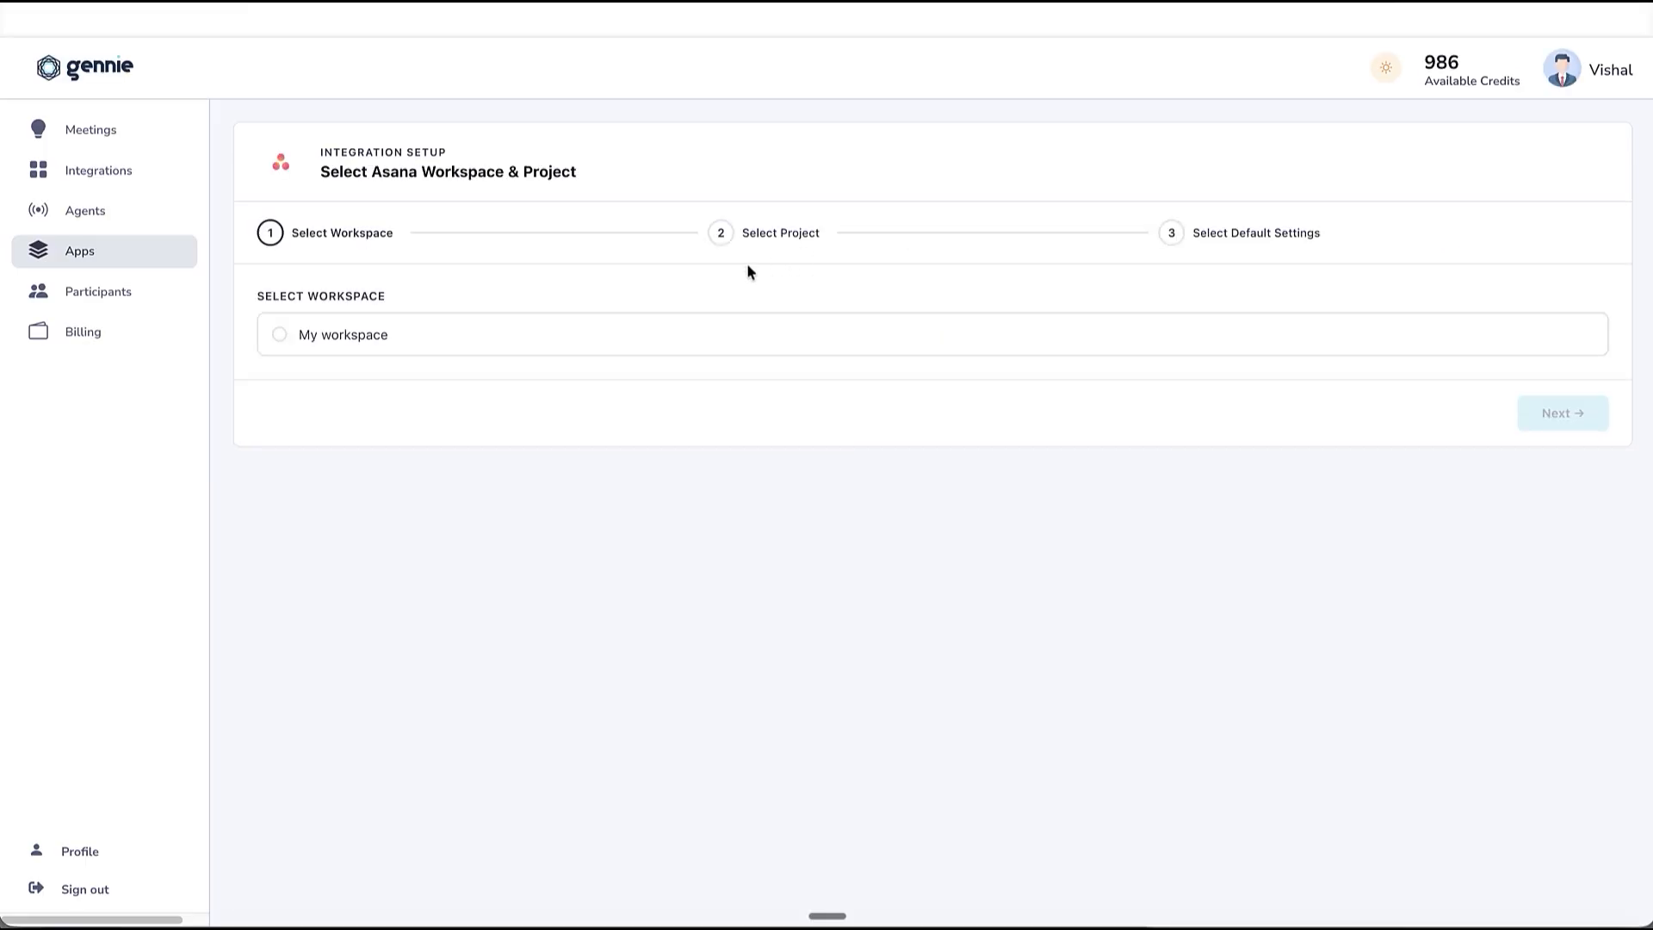
Choose "My workspace" as the Asana workspace and "MVP" as the project.
click(360, 336)
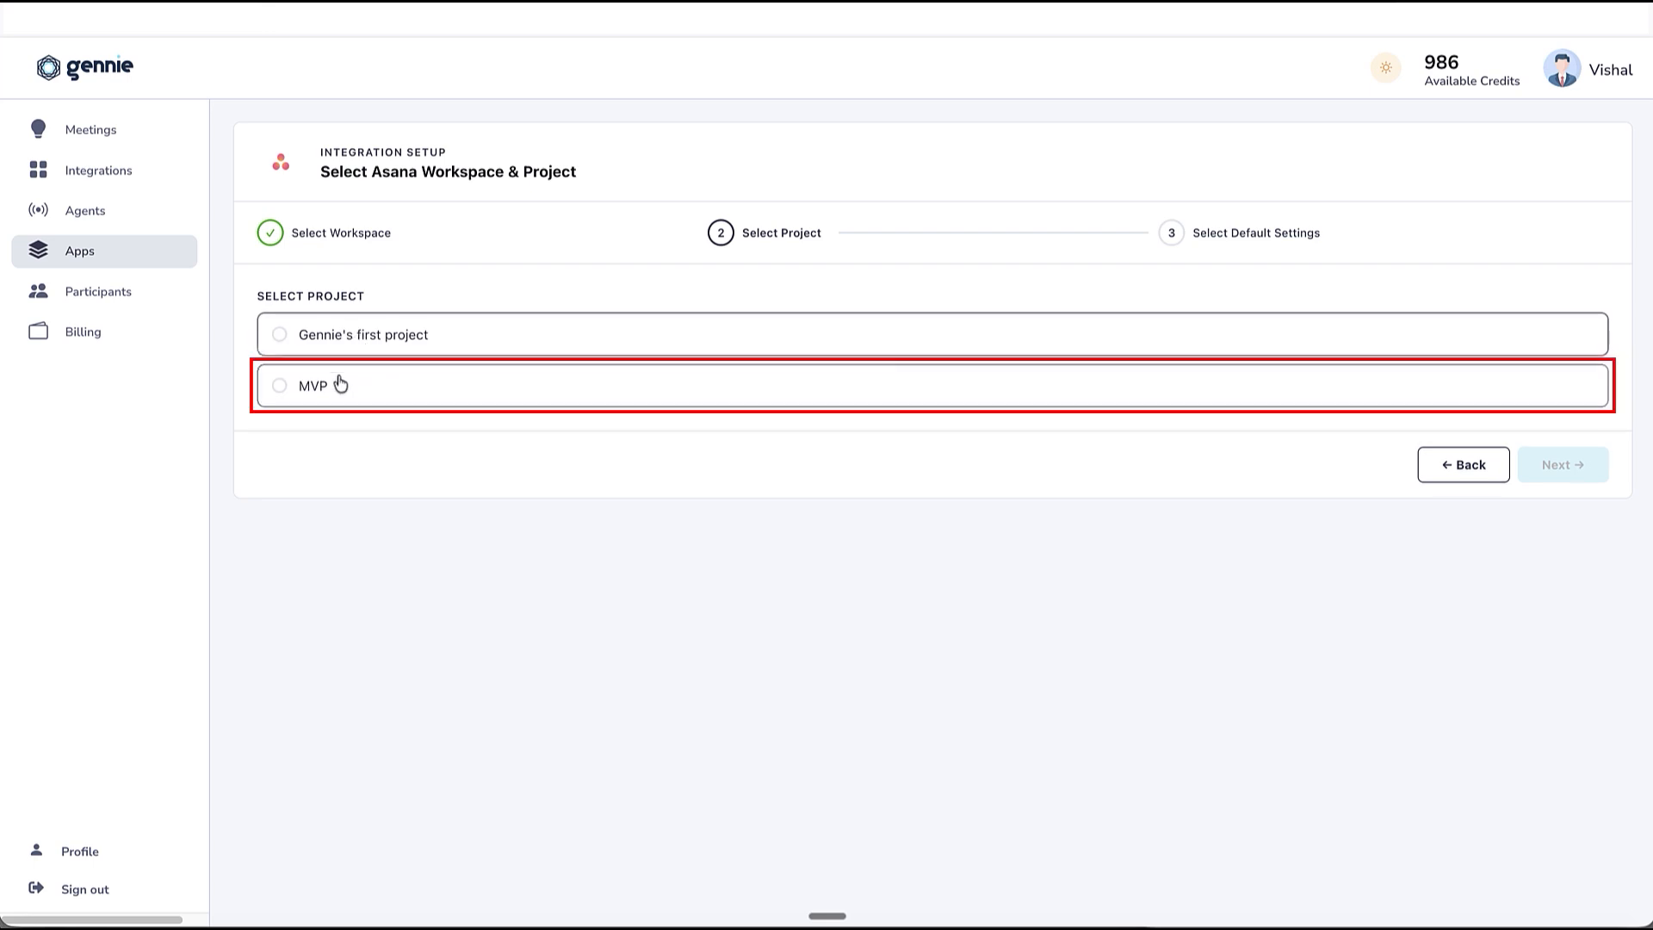
click(336, 381)
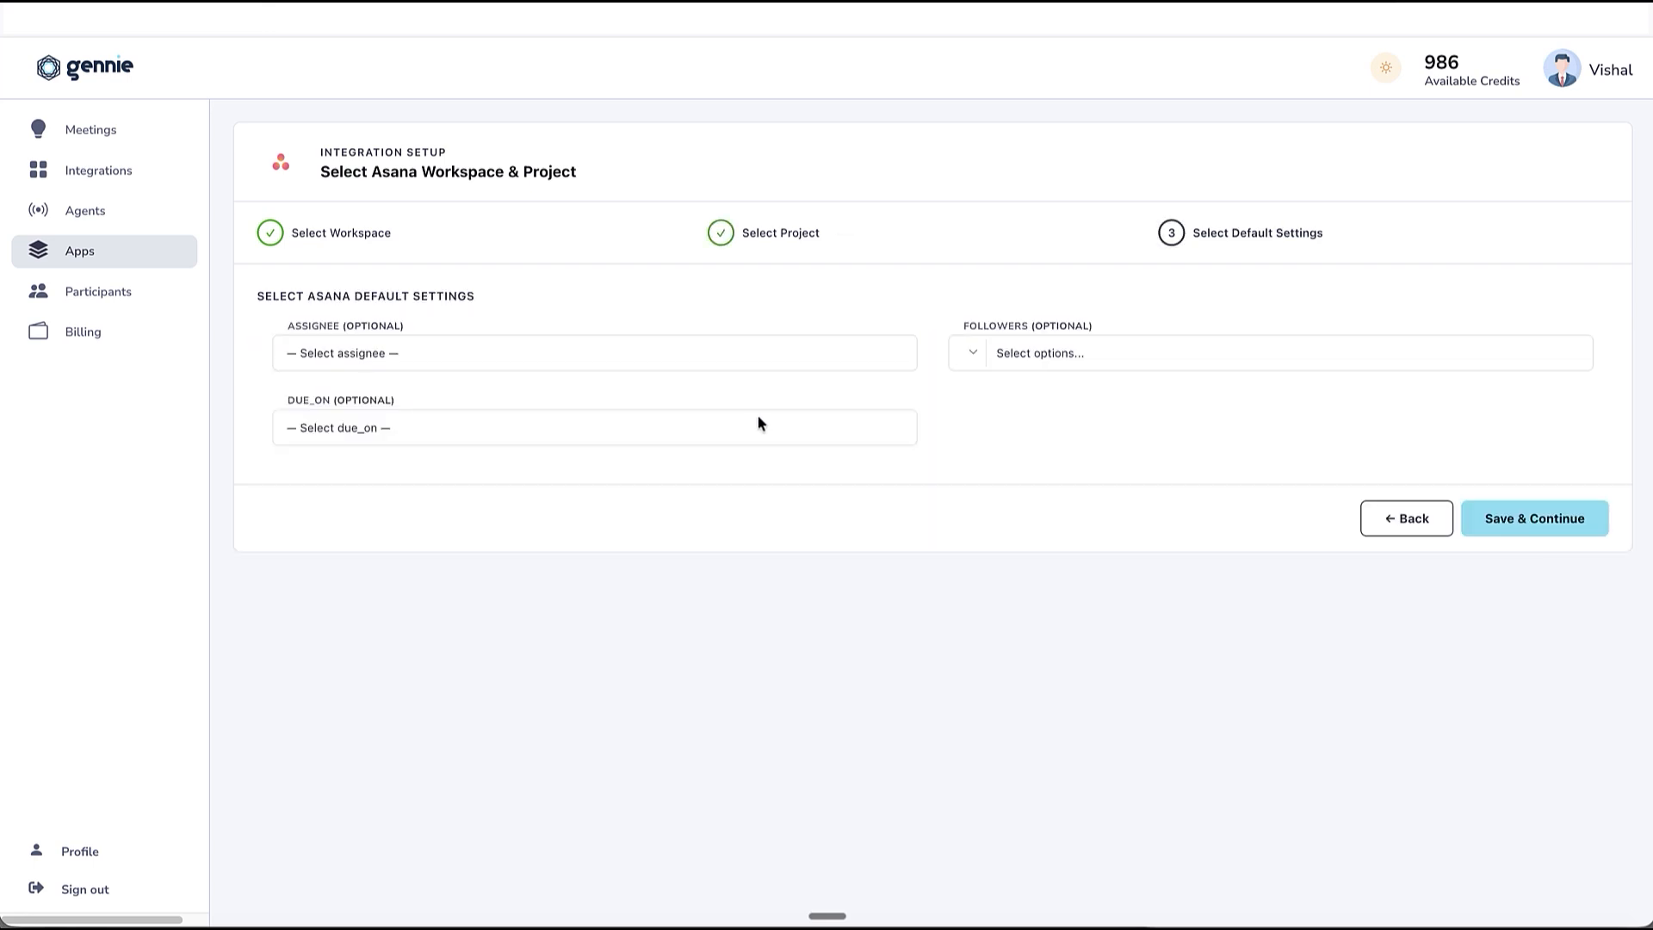
Save Asana defaults with the account listed by e-mail as assignee, both listed members as followers and a due date after 5 days.
click(616, 367)
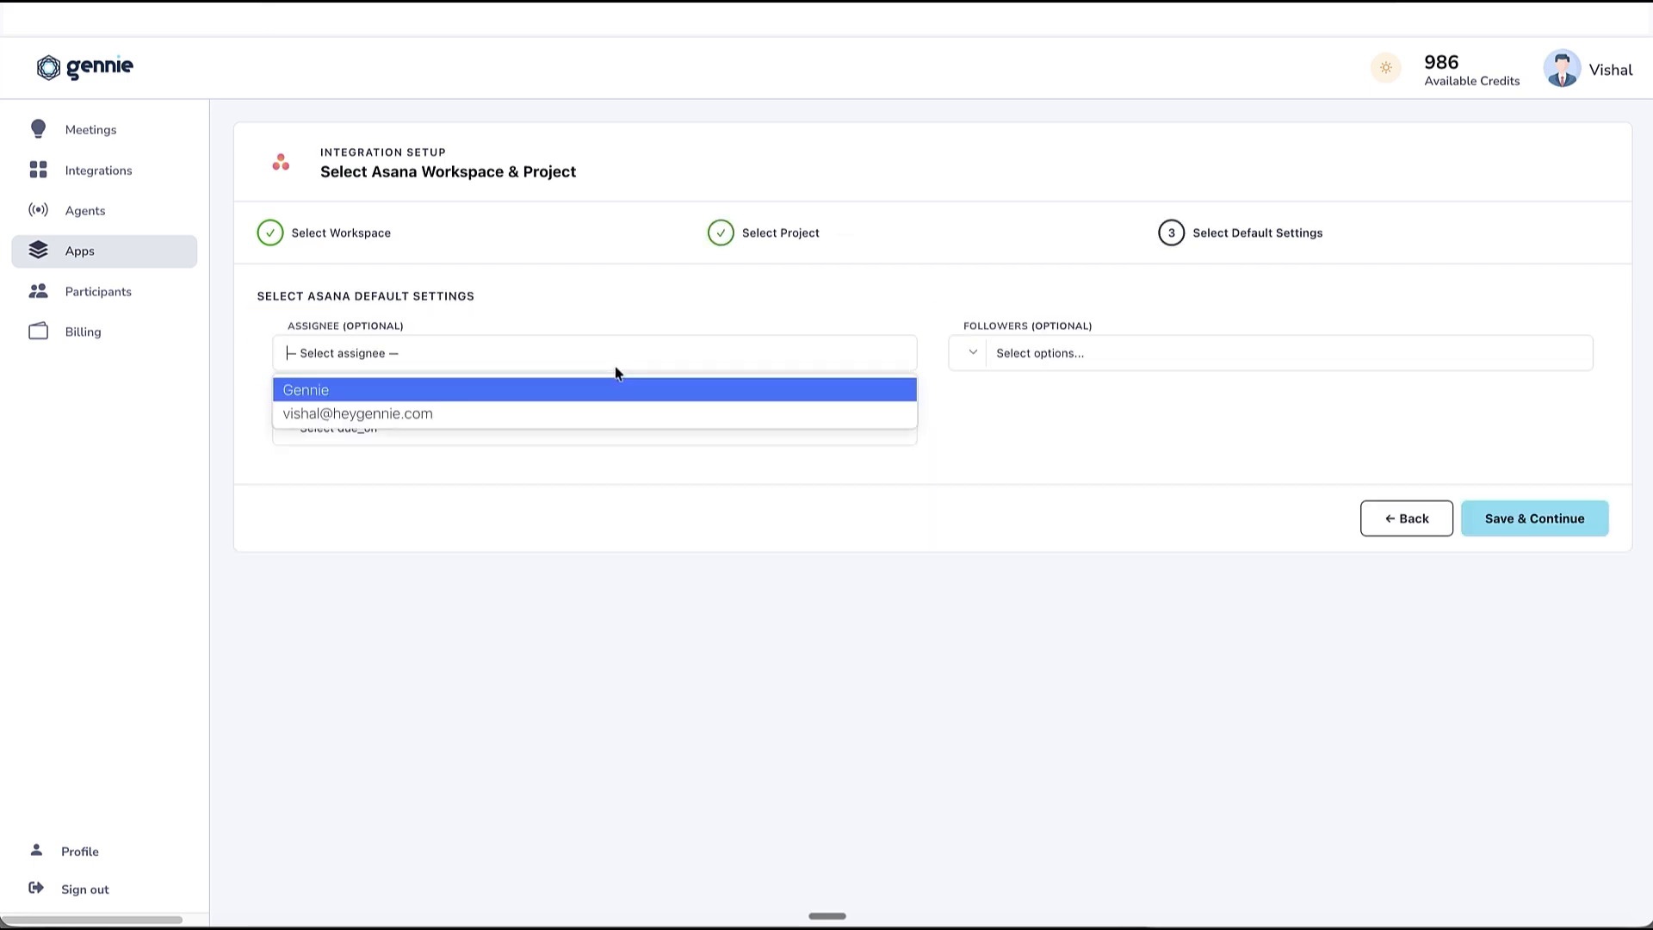
click(611, 413)
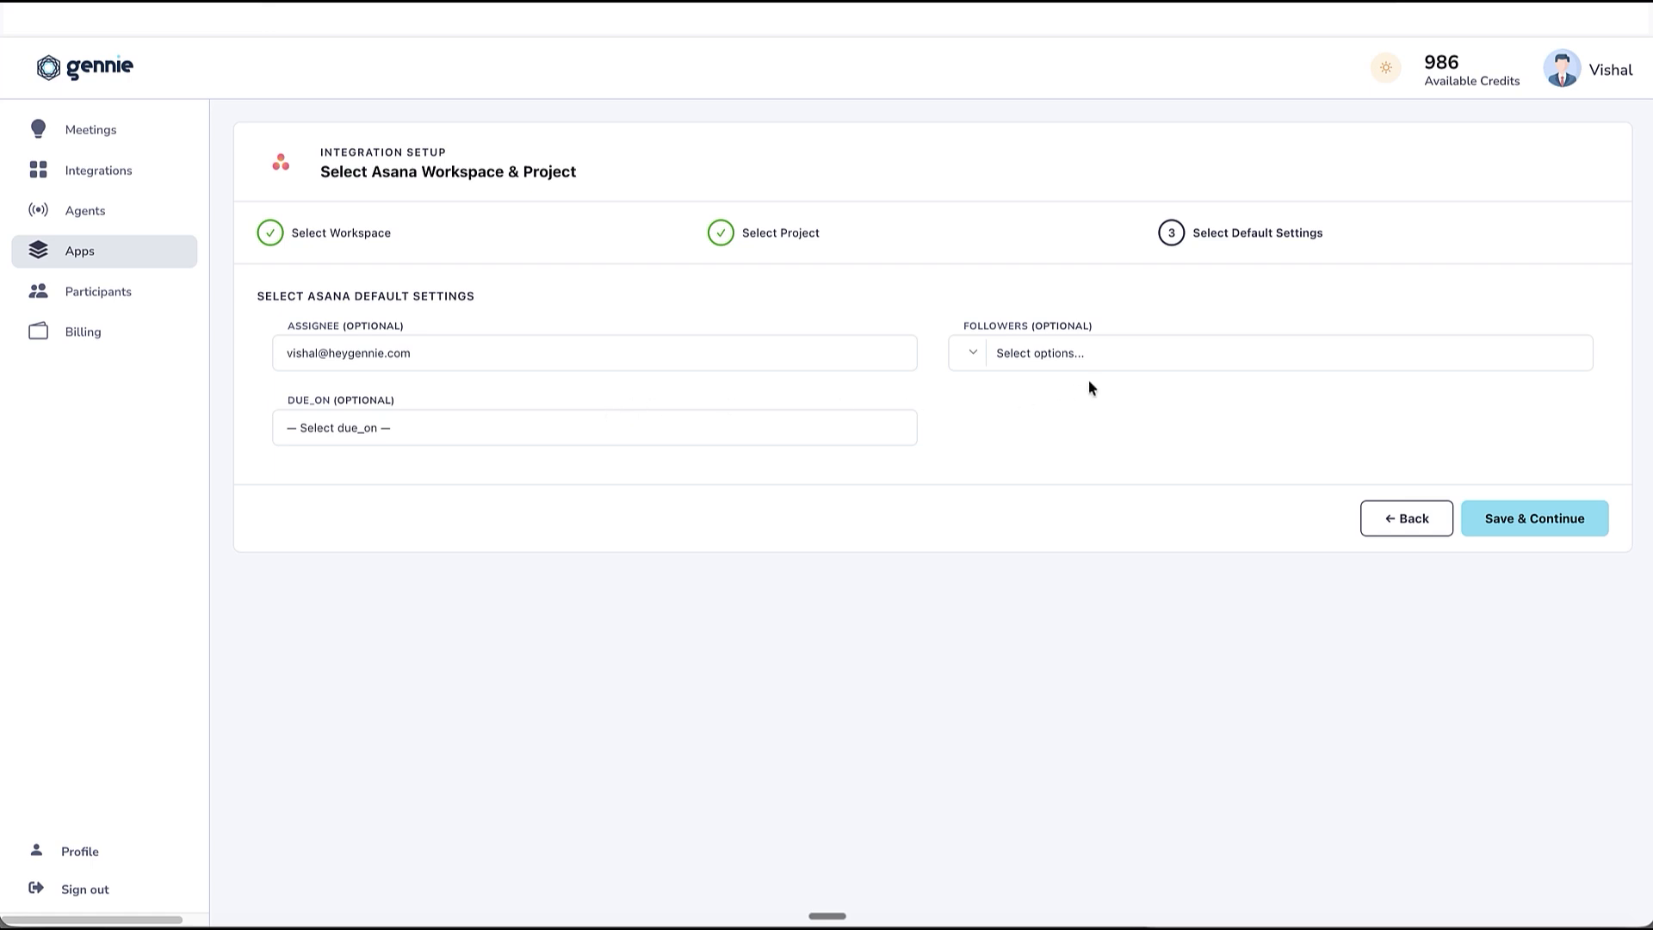
click(1093, 356)
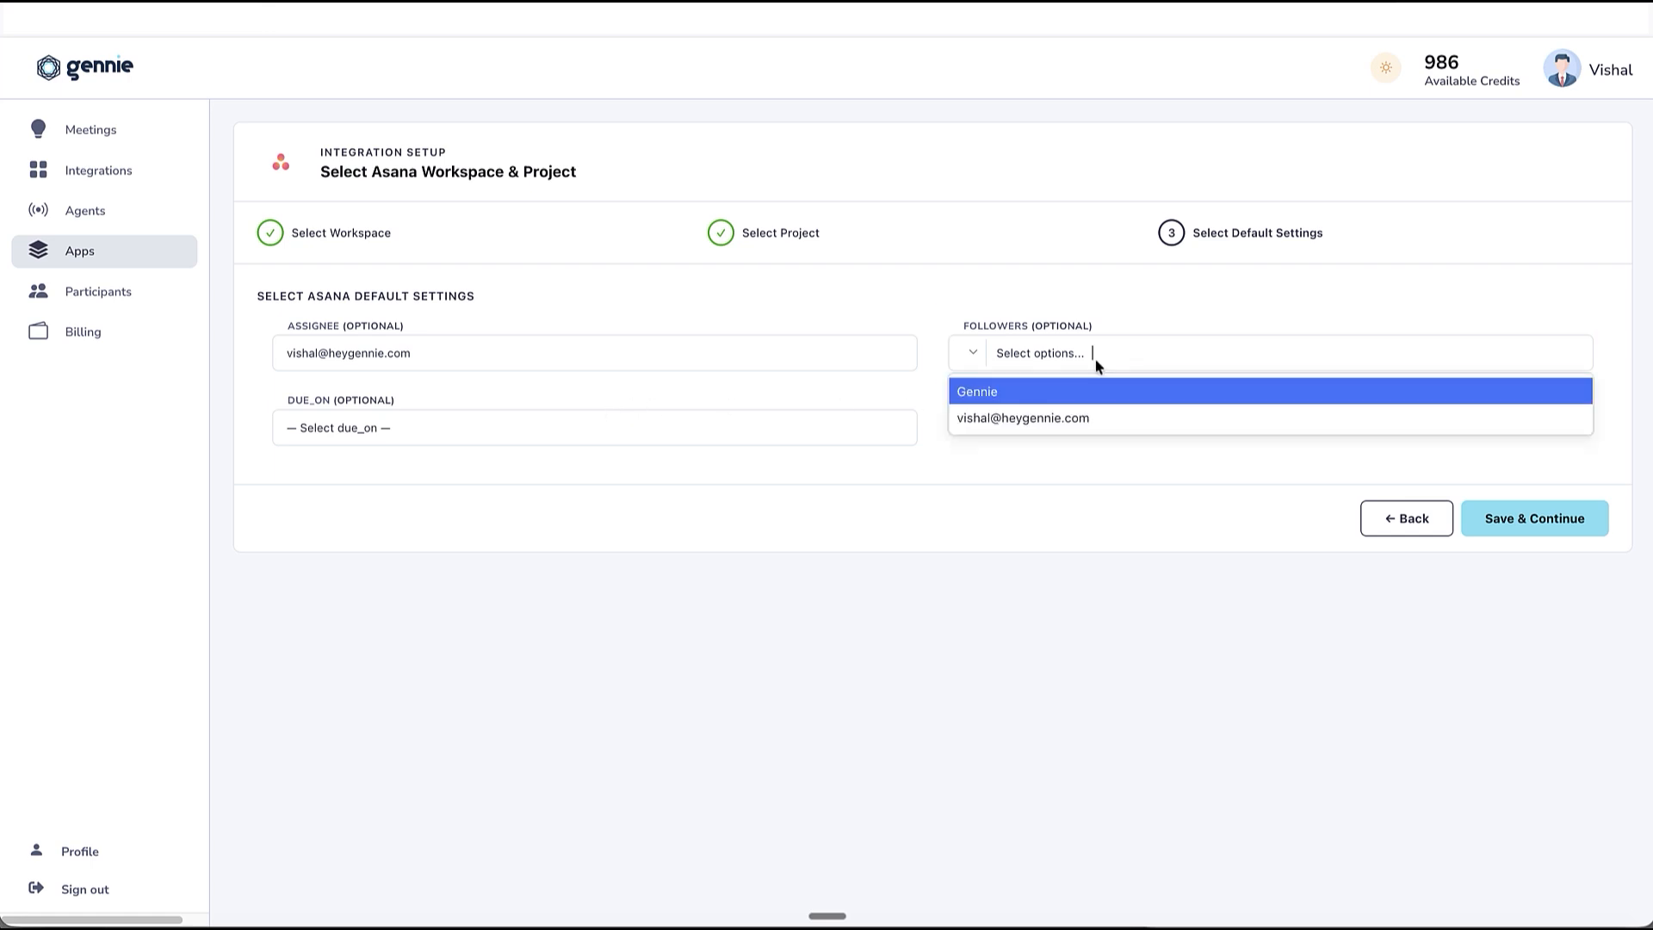
click(1090, 418)
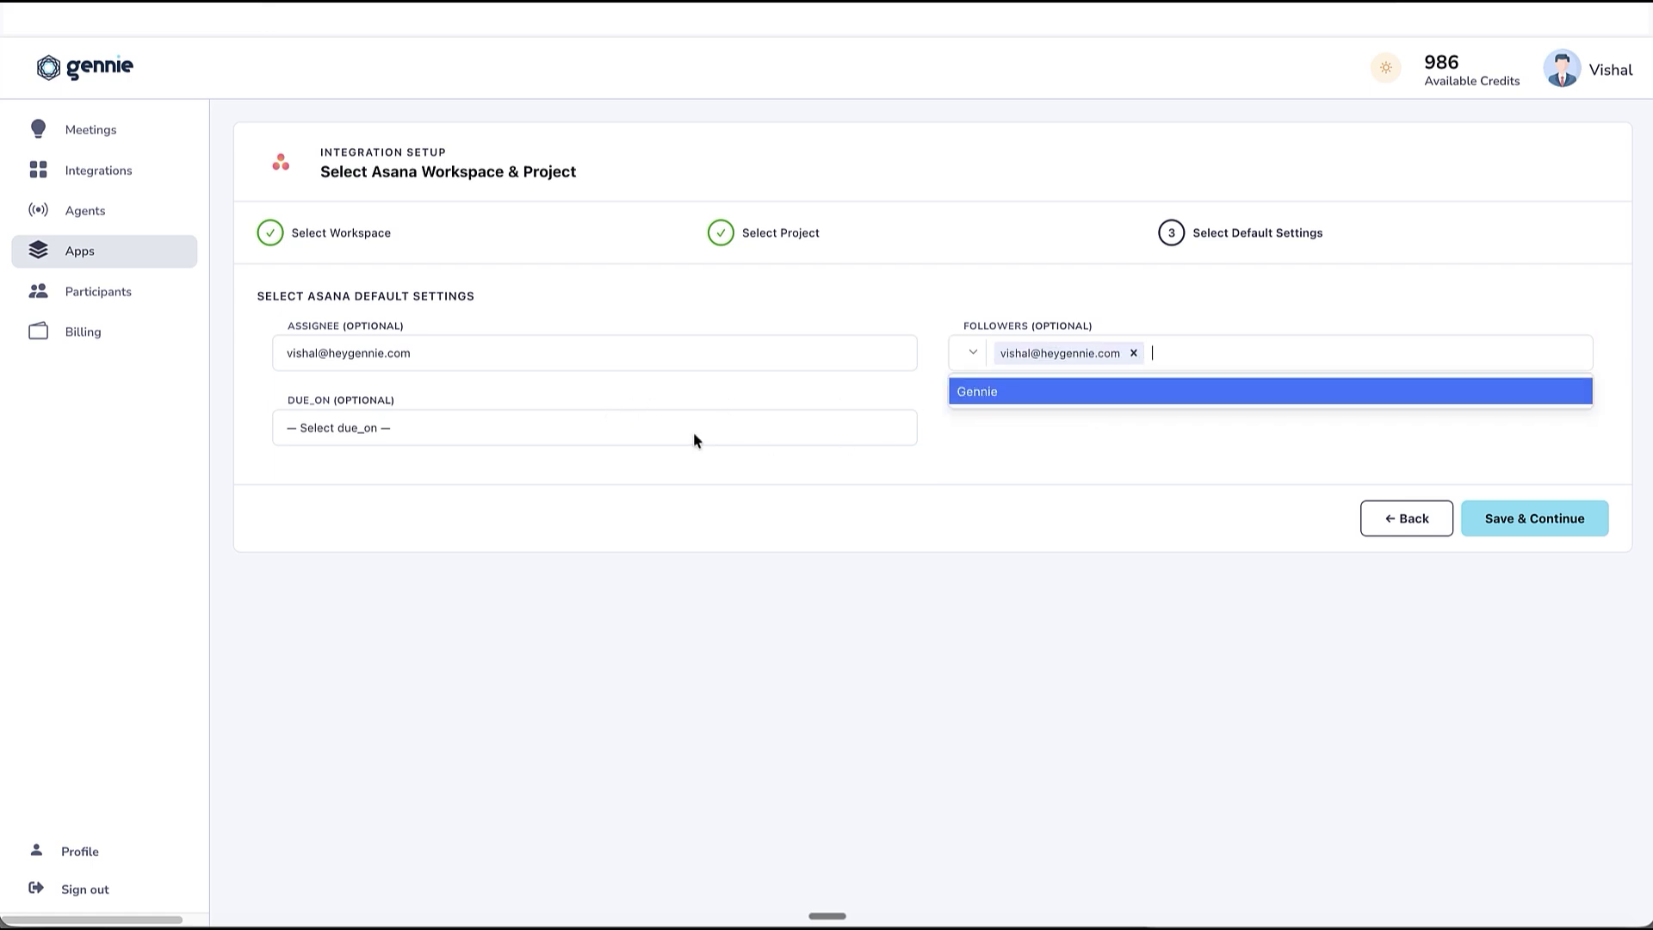
click(986, 403)
click(732, 437)
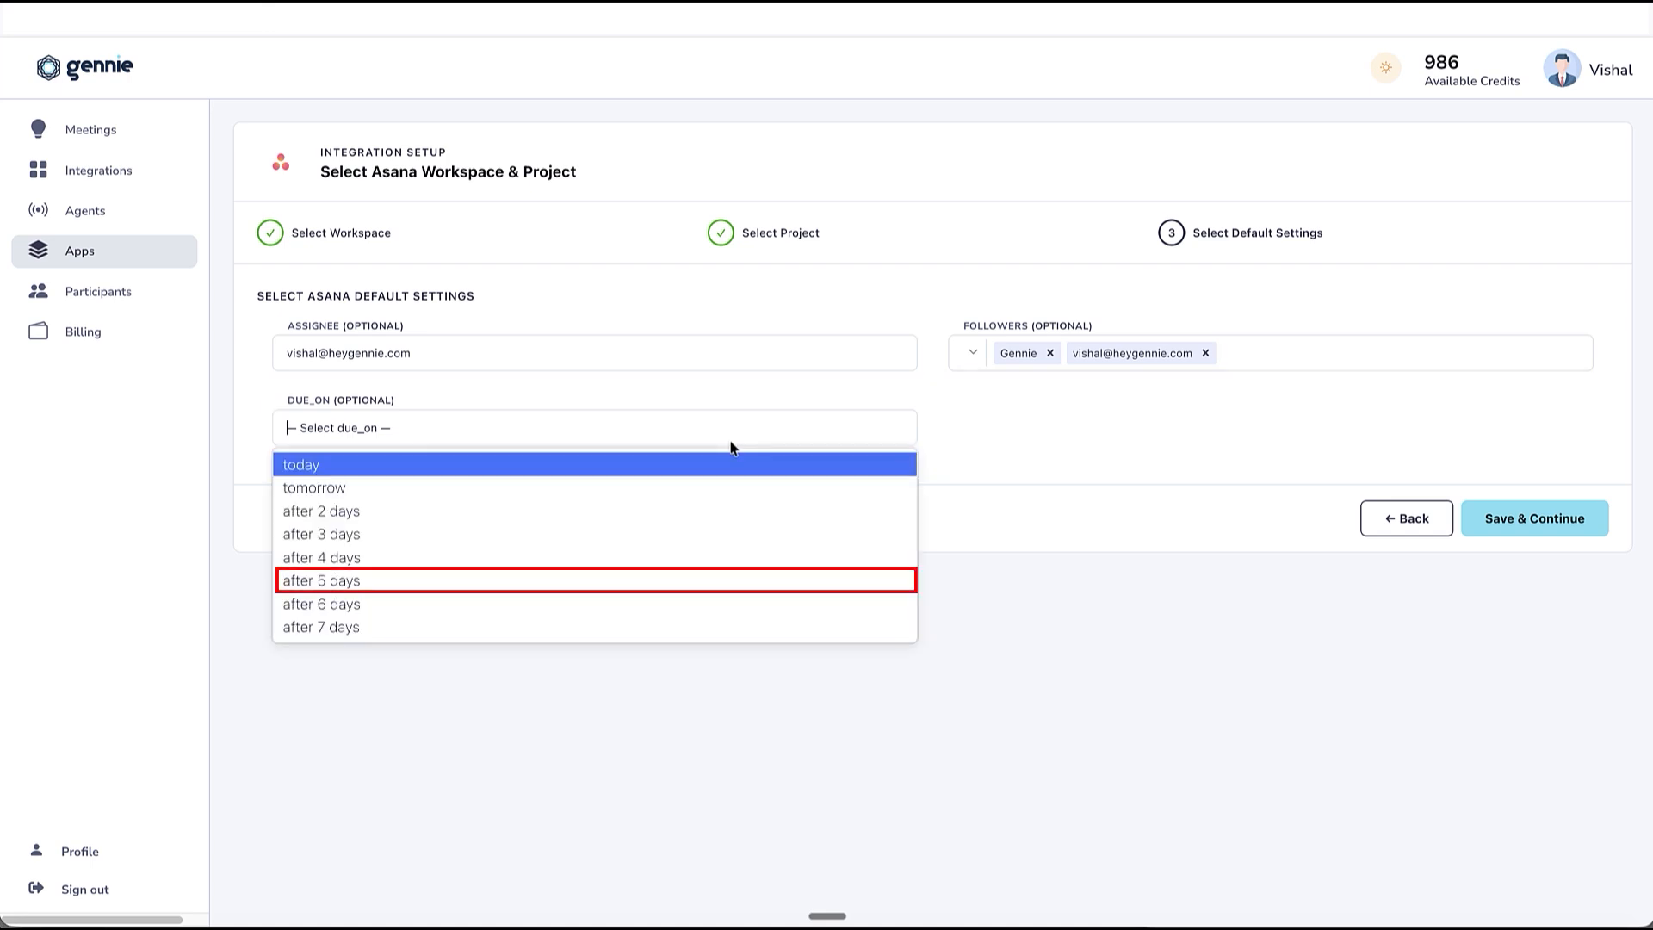
click(653, 583)
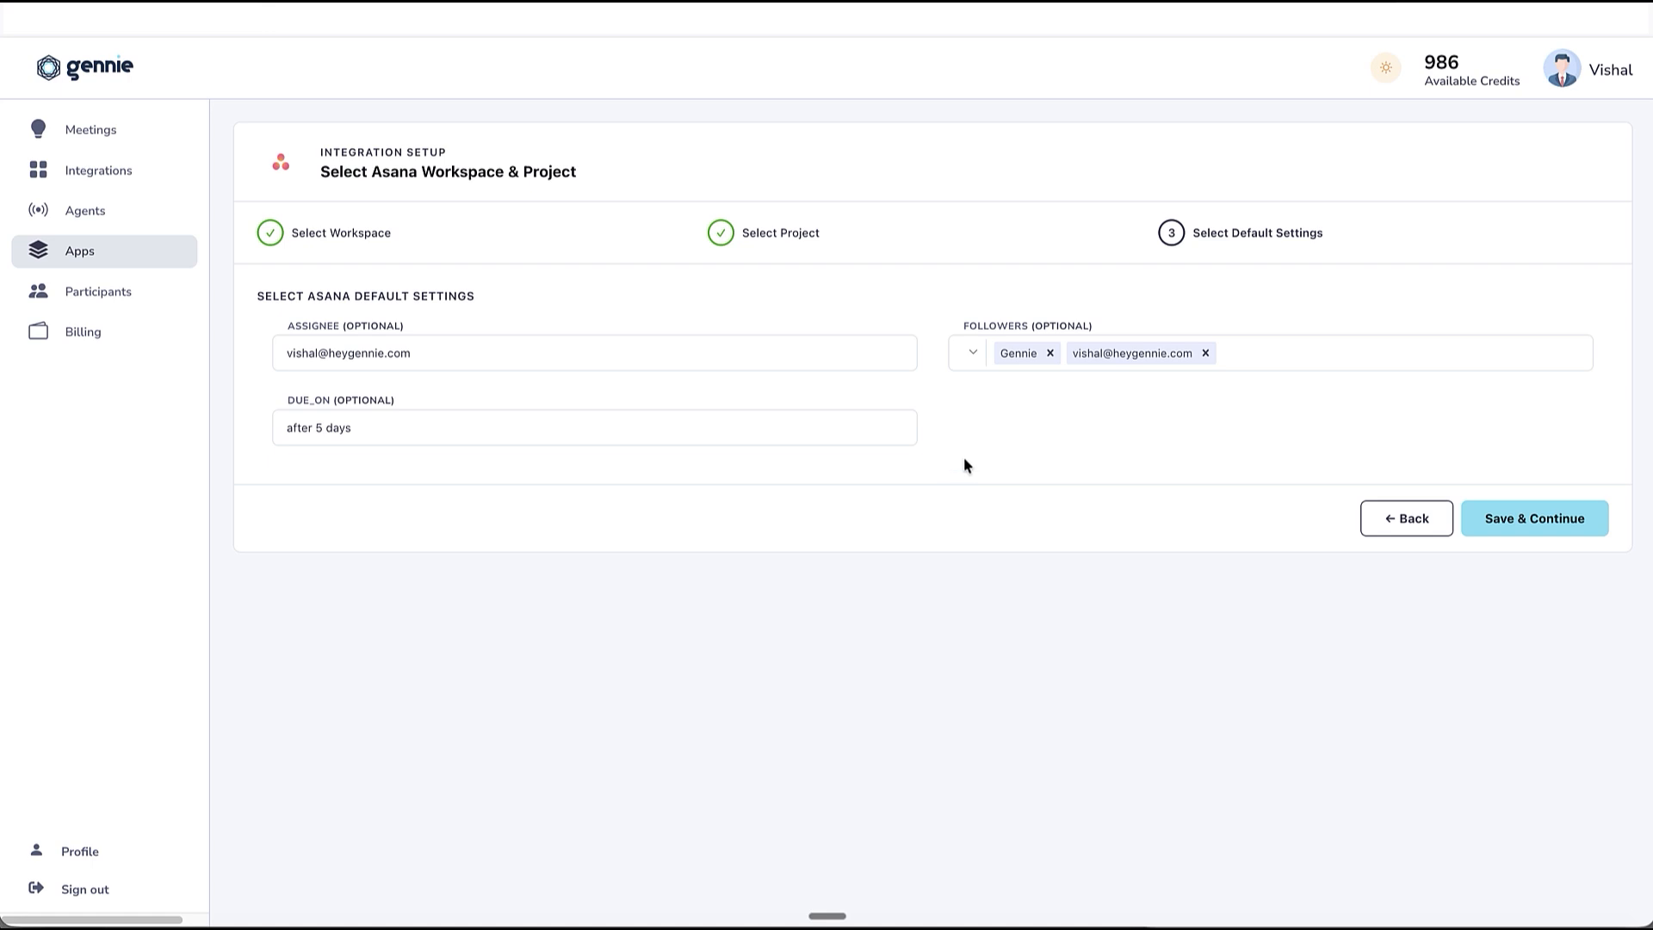
click(1505, 523)
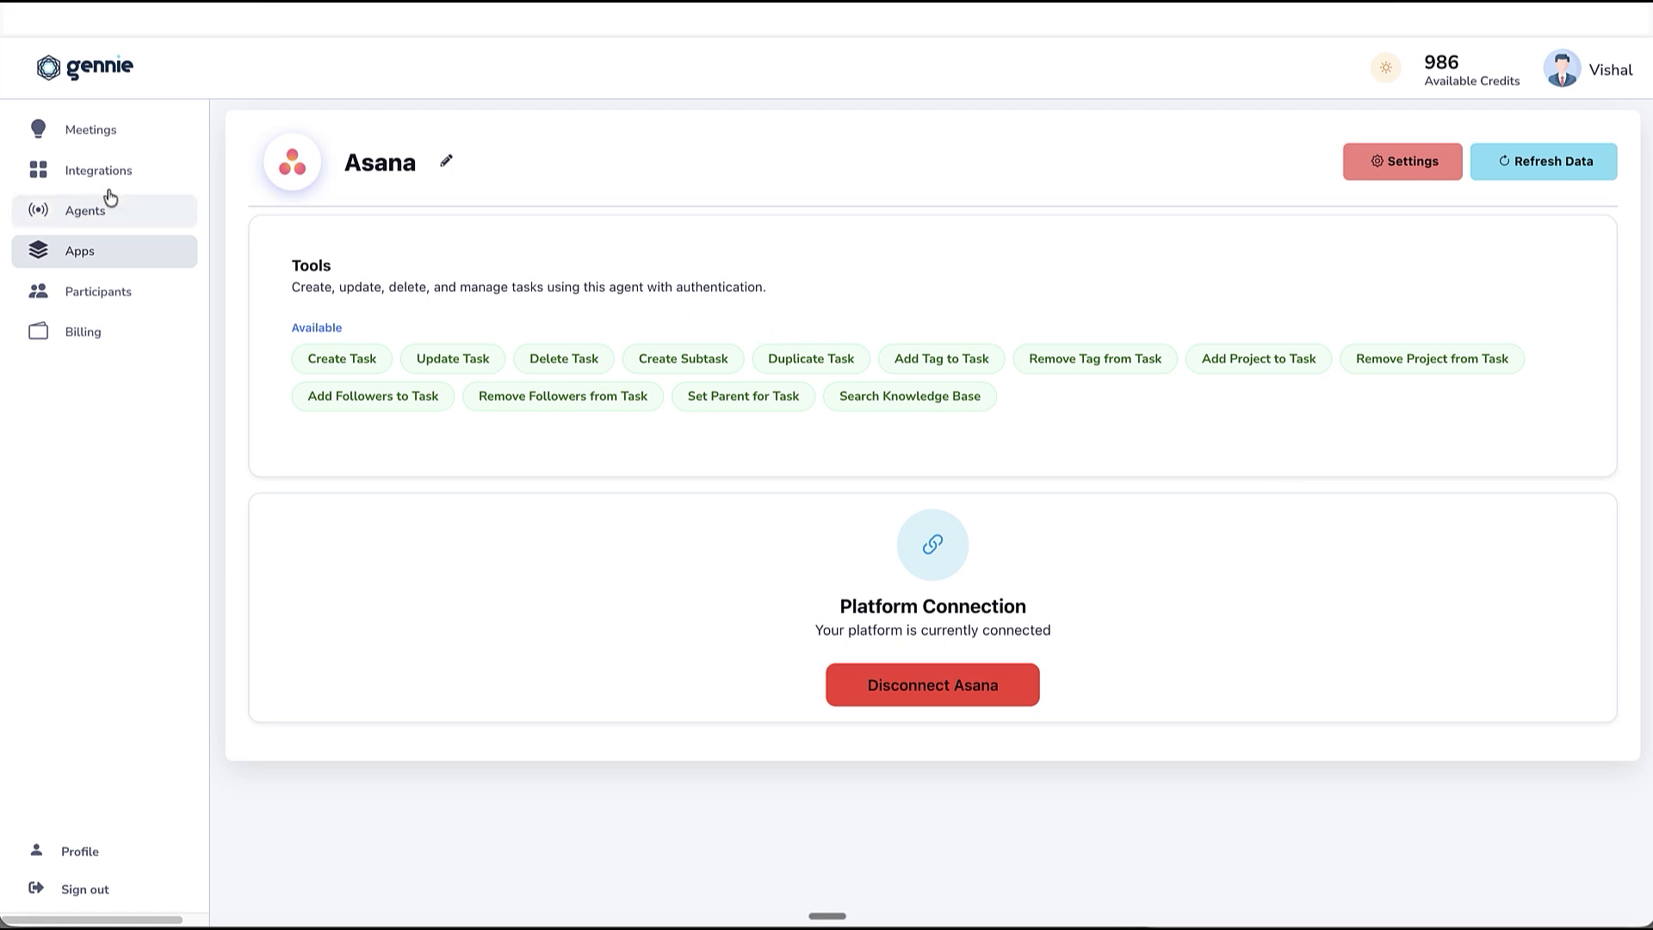
Start a new meeting and paste the copied text as its meeting transcript.
click(92, 134)
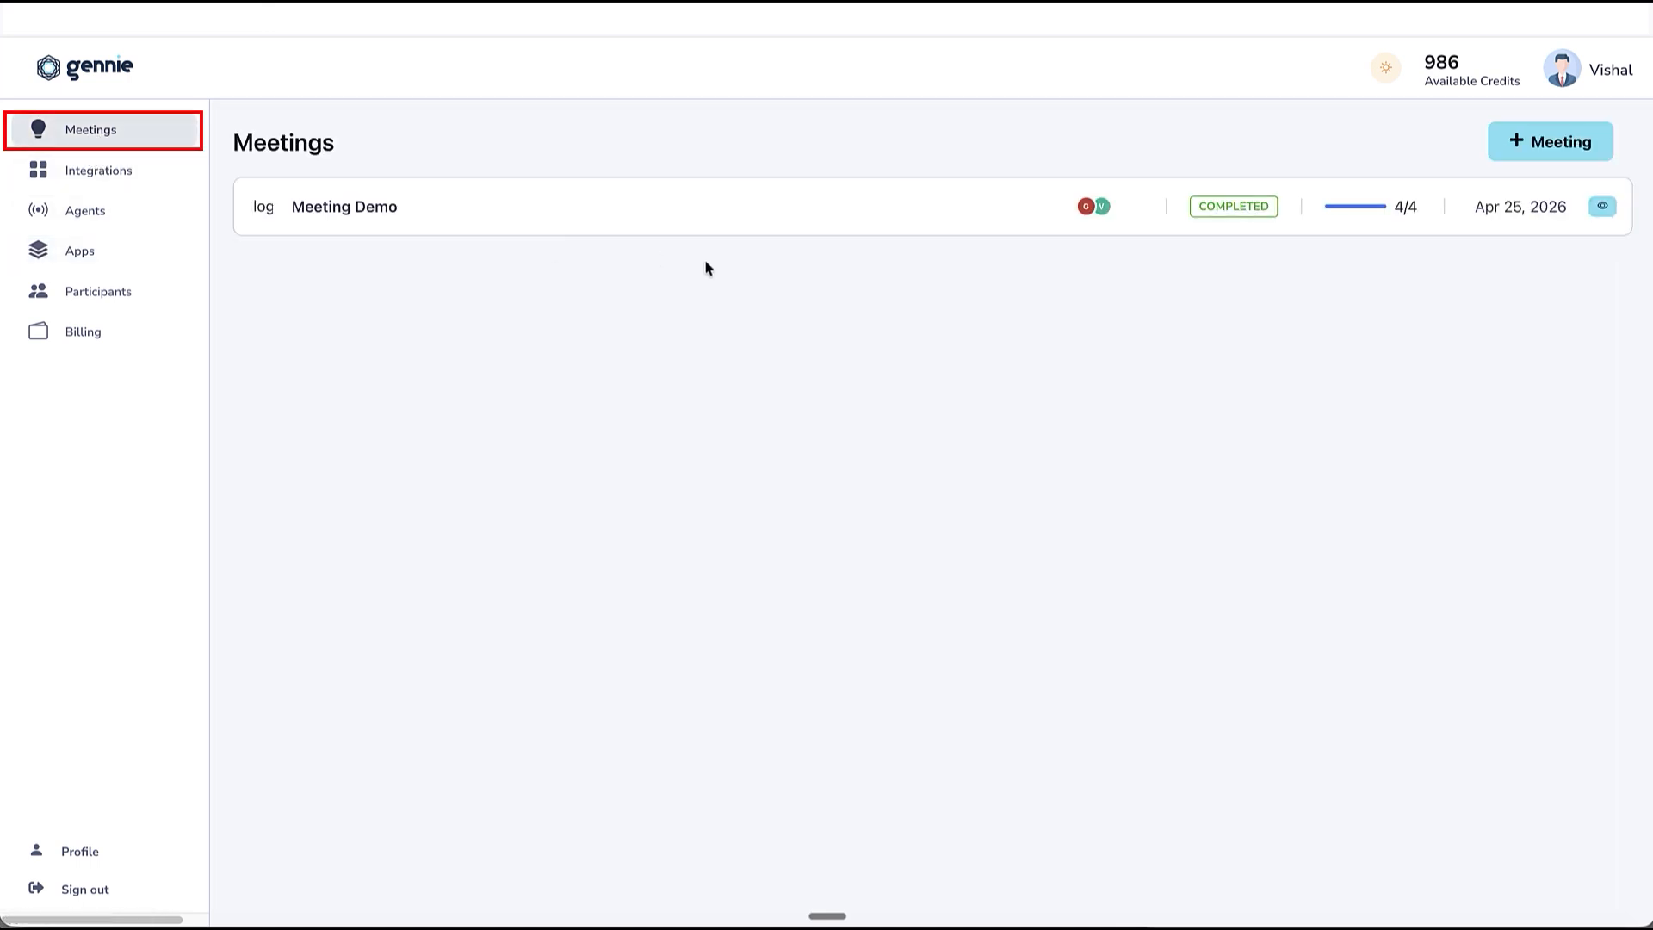
click(1567, 147)
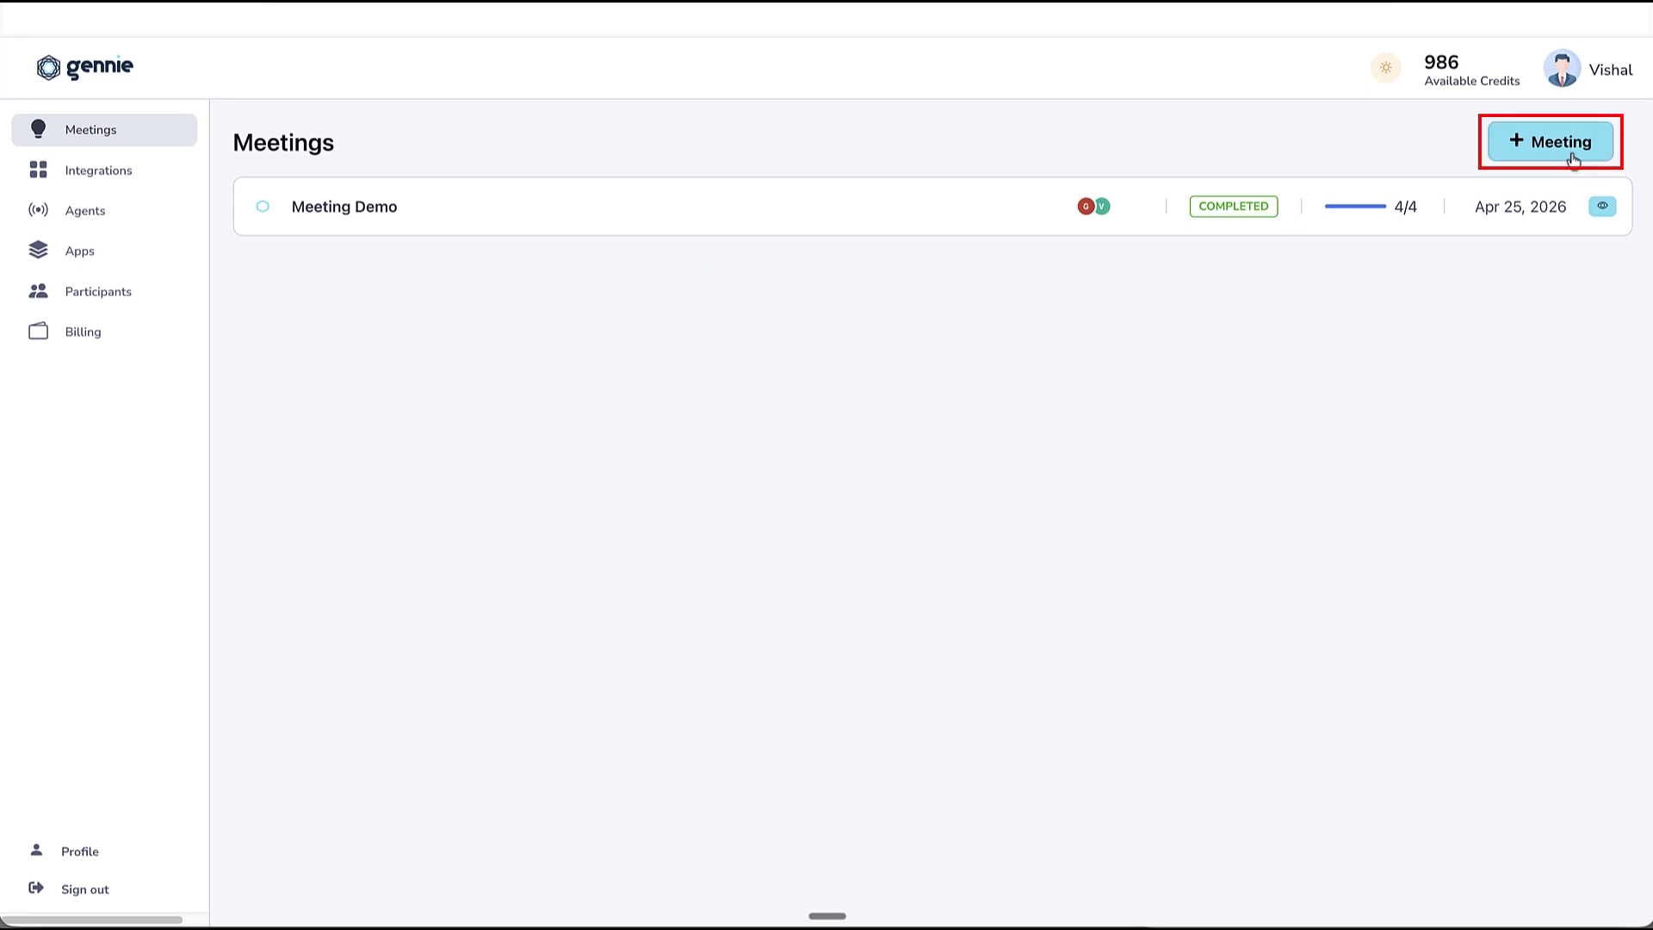
click(1060, 413)
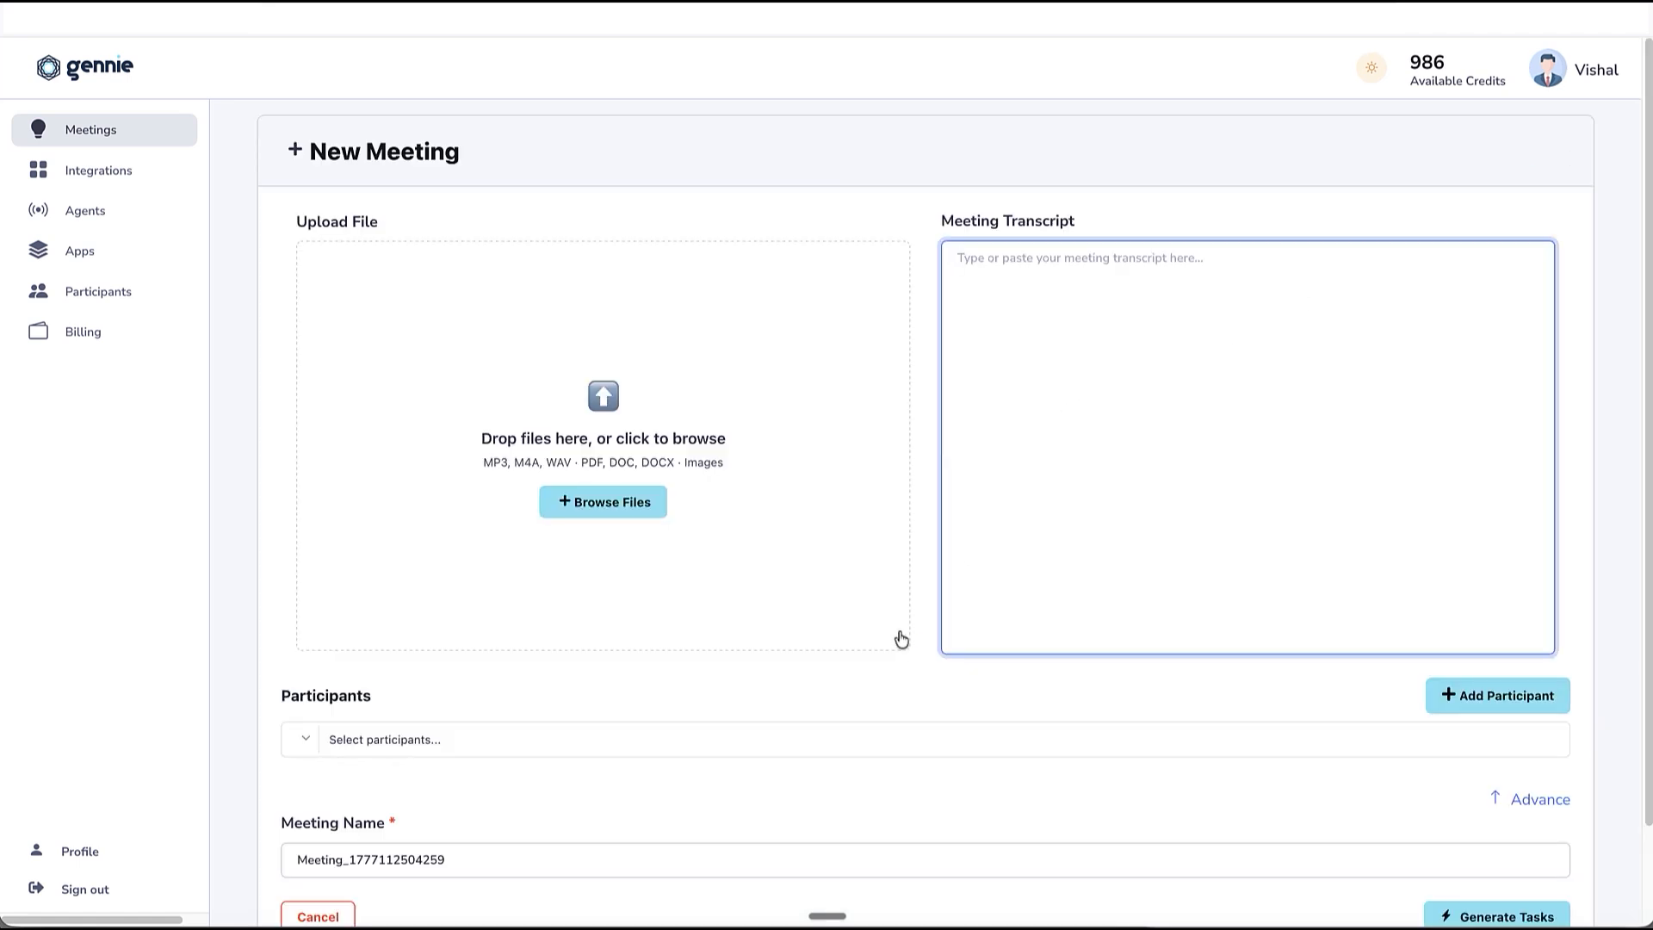
key(ctrl+v)
Name the new meeting "Meeting Asana Demo".
scroll(509, 741, down, 2)
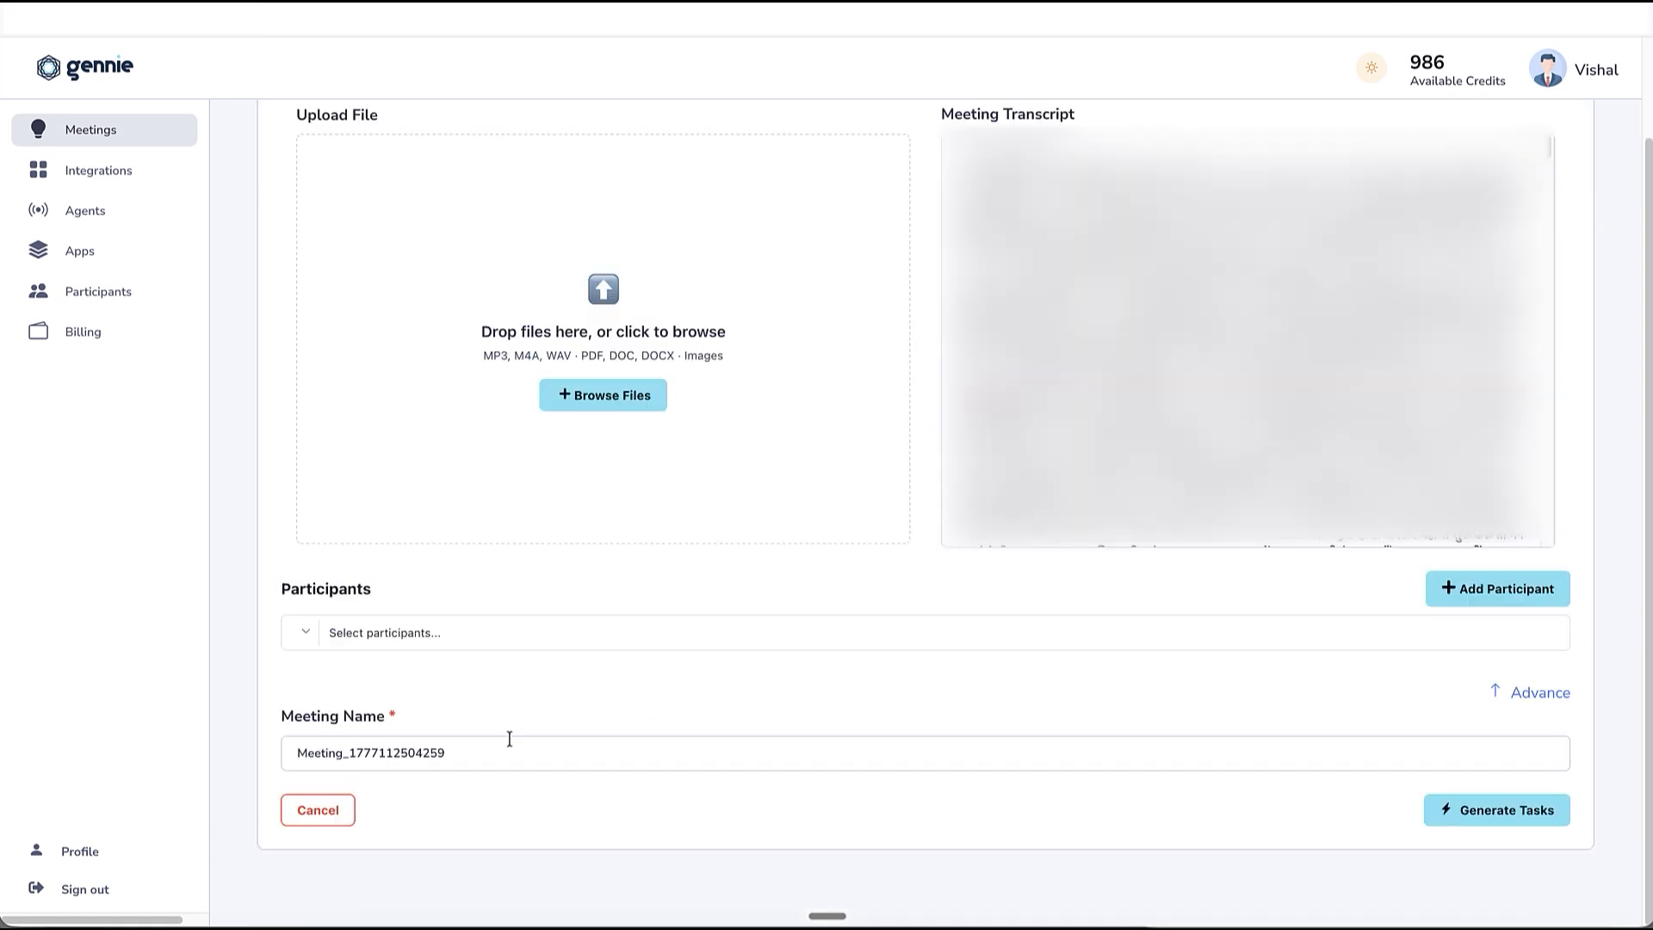
double_click(421, 753)
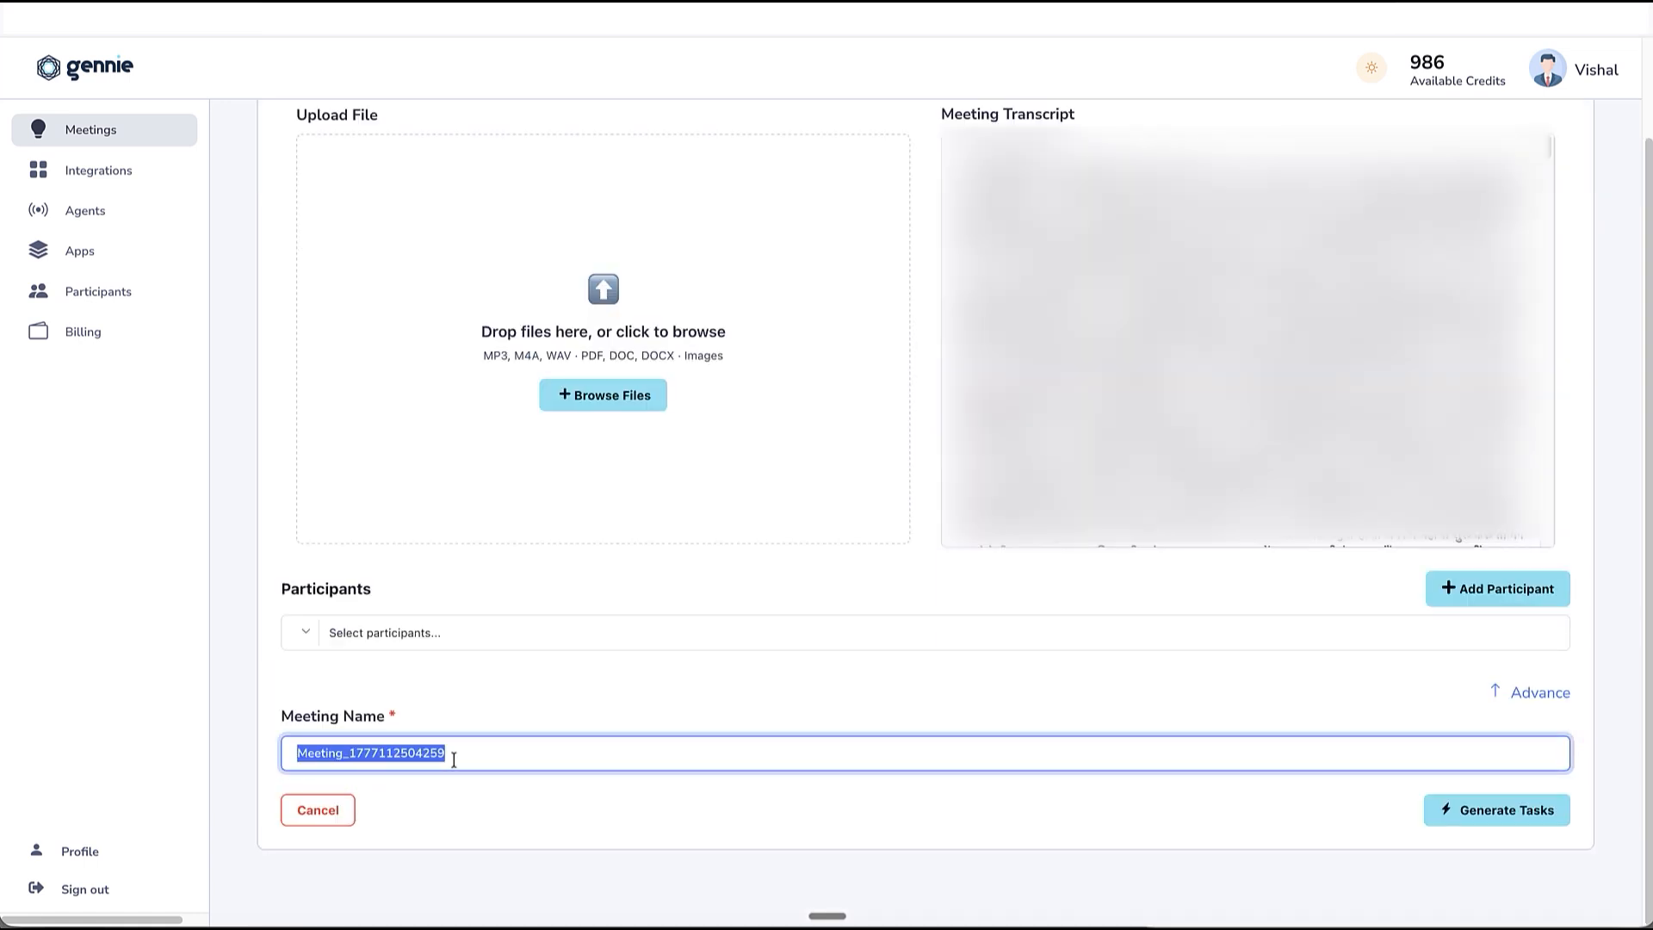
text(Meeting )
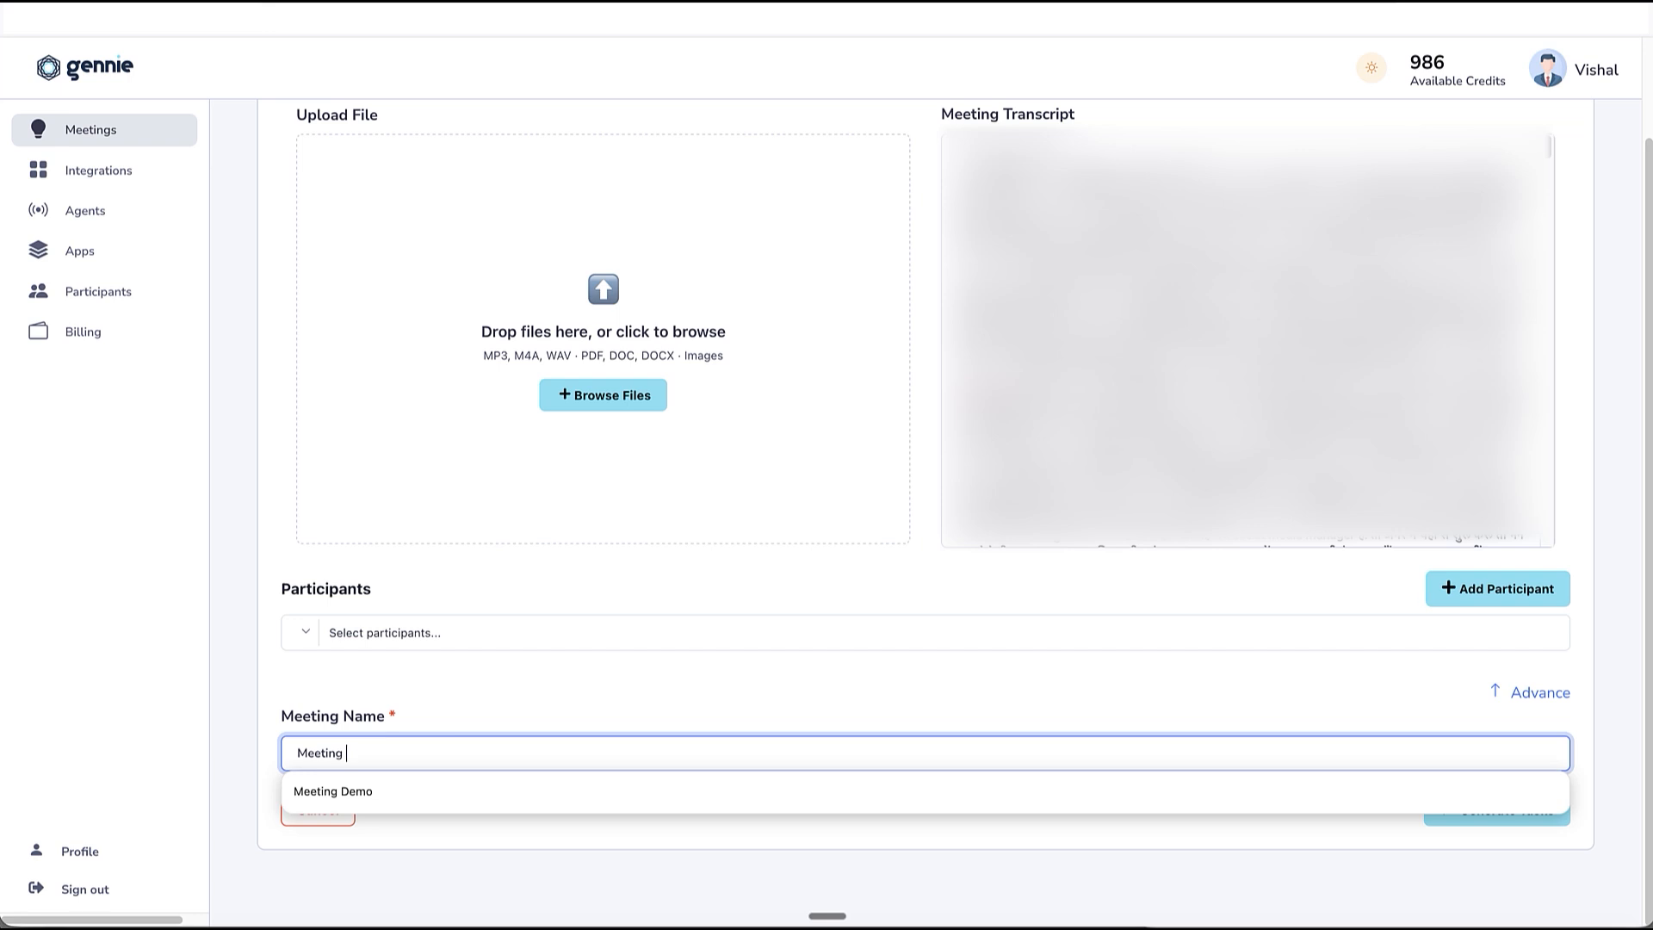
text(Asana Dem)
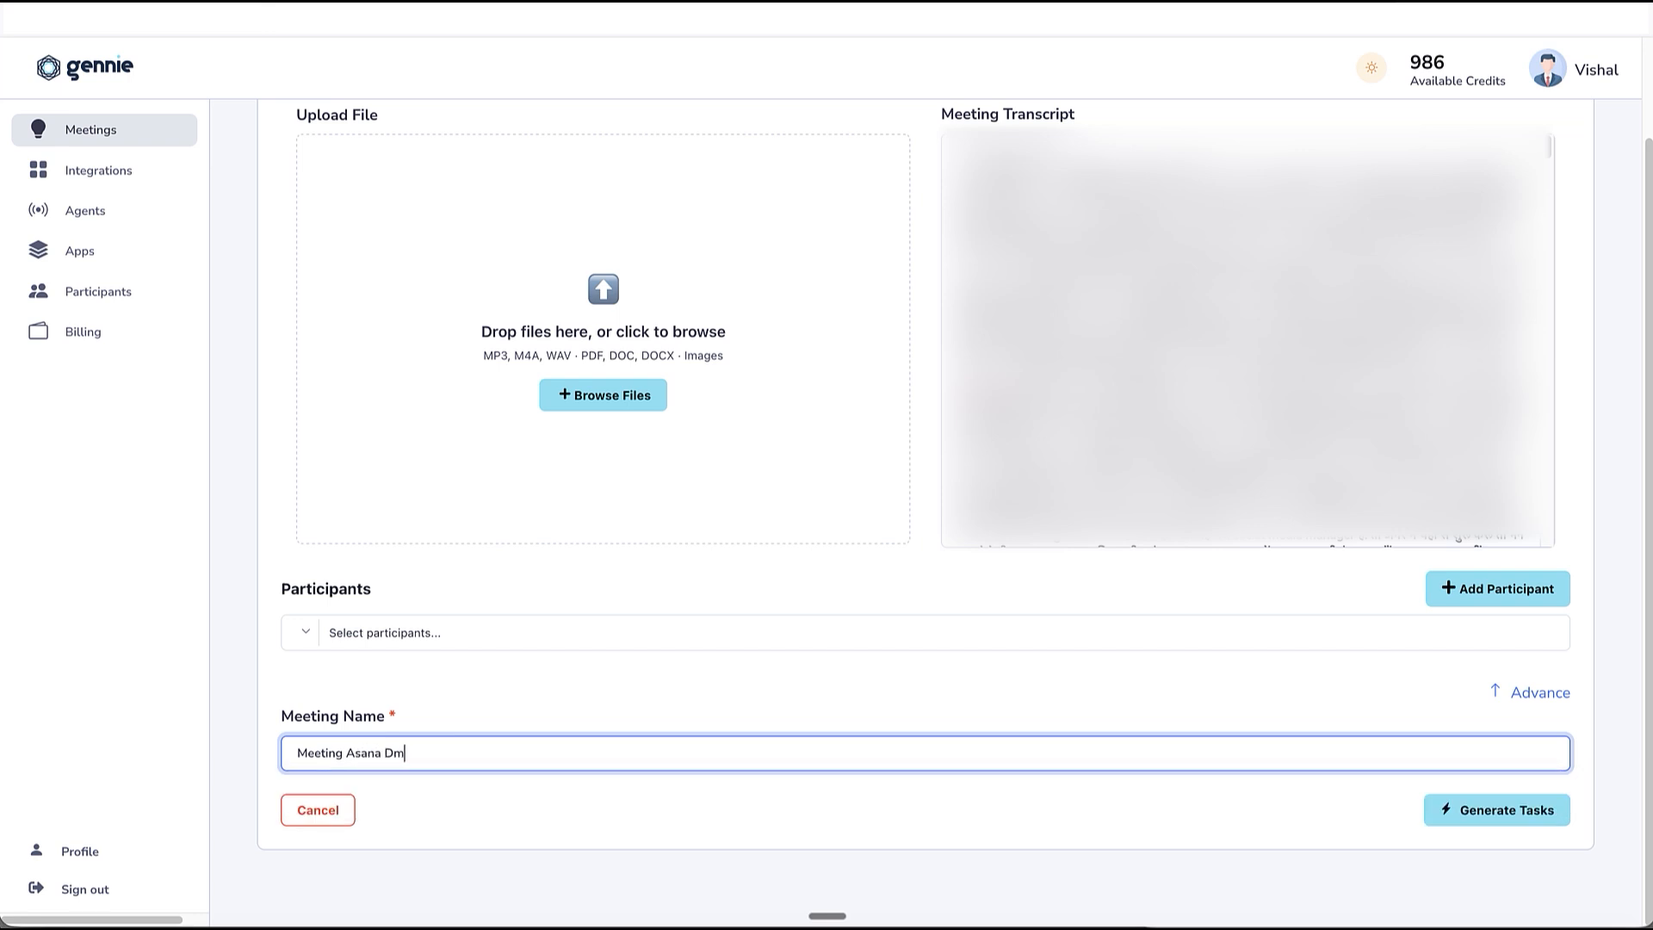
text(o)
Select both listed people as participants of the meeting.
click(604, 637)
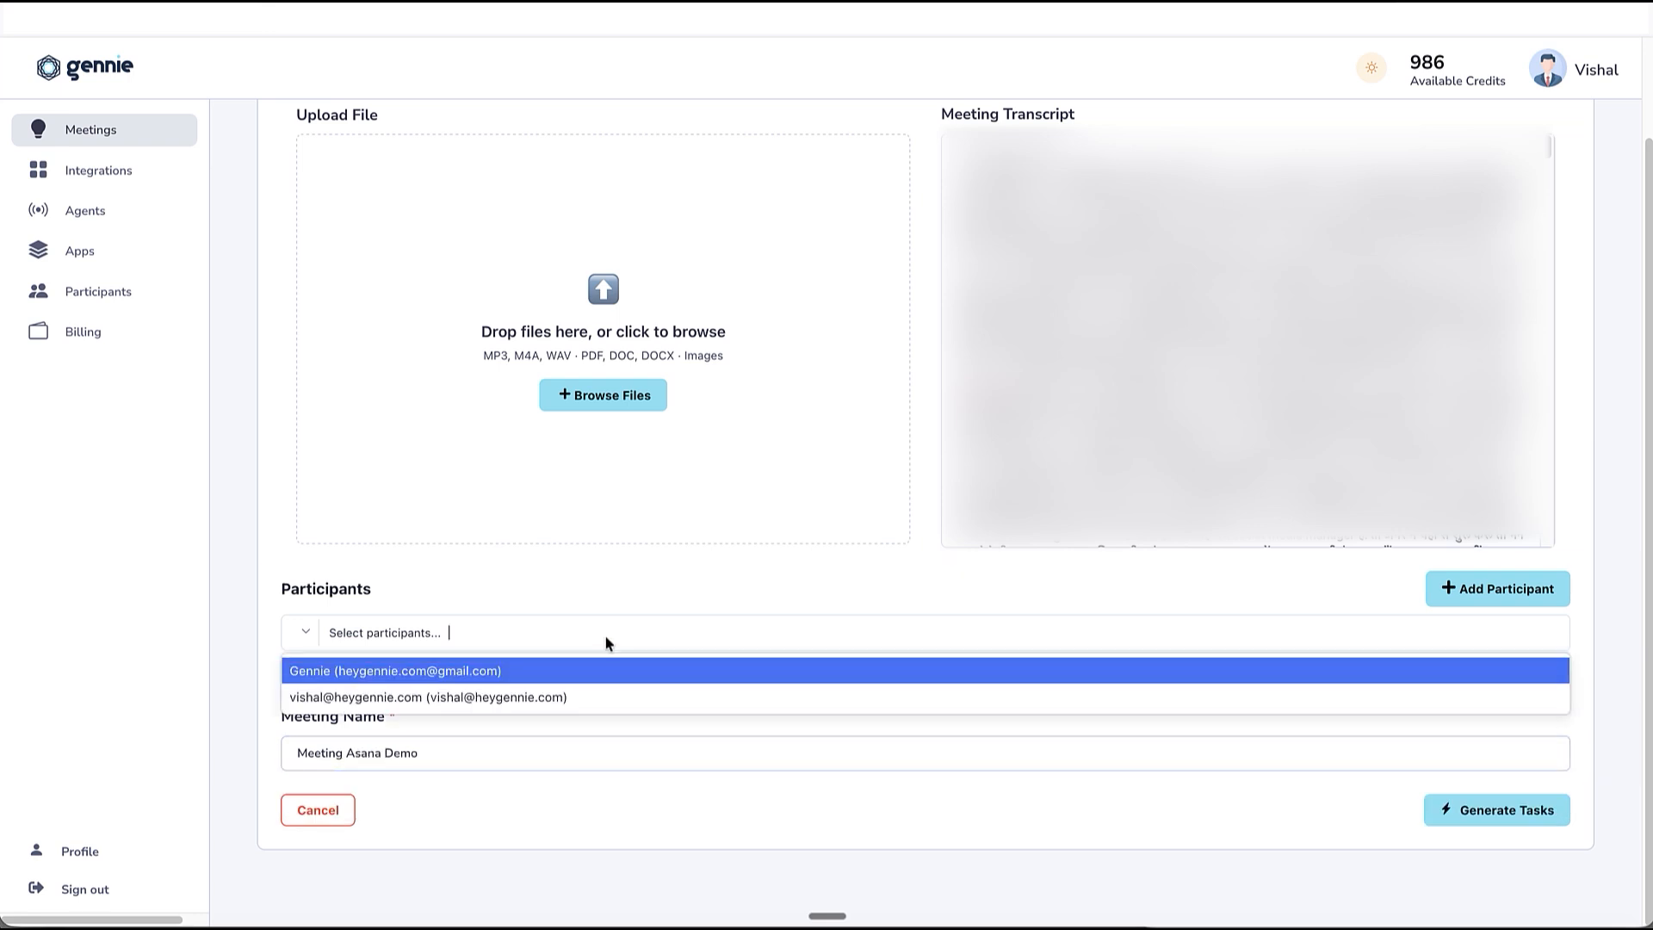
click(603, 697)
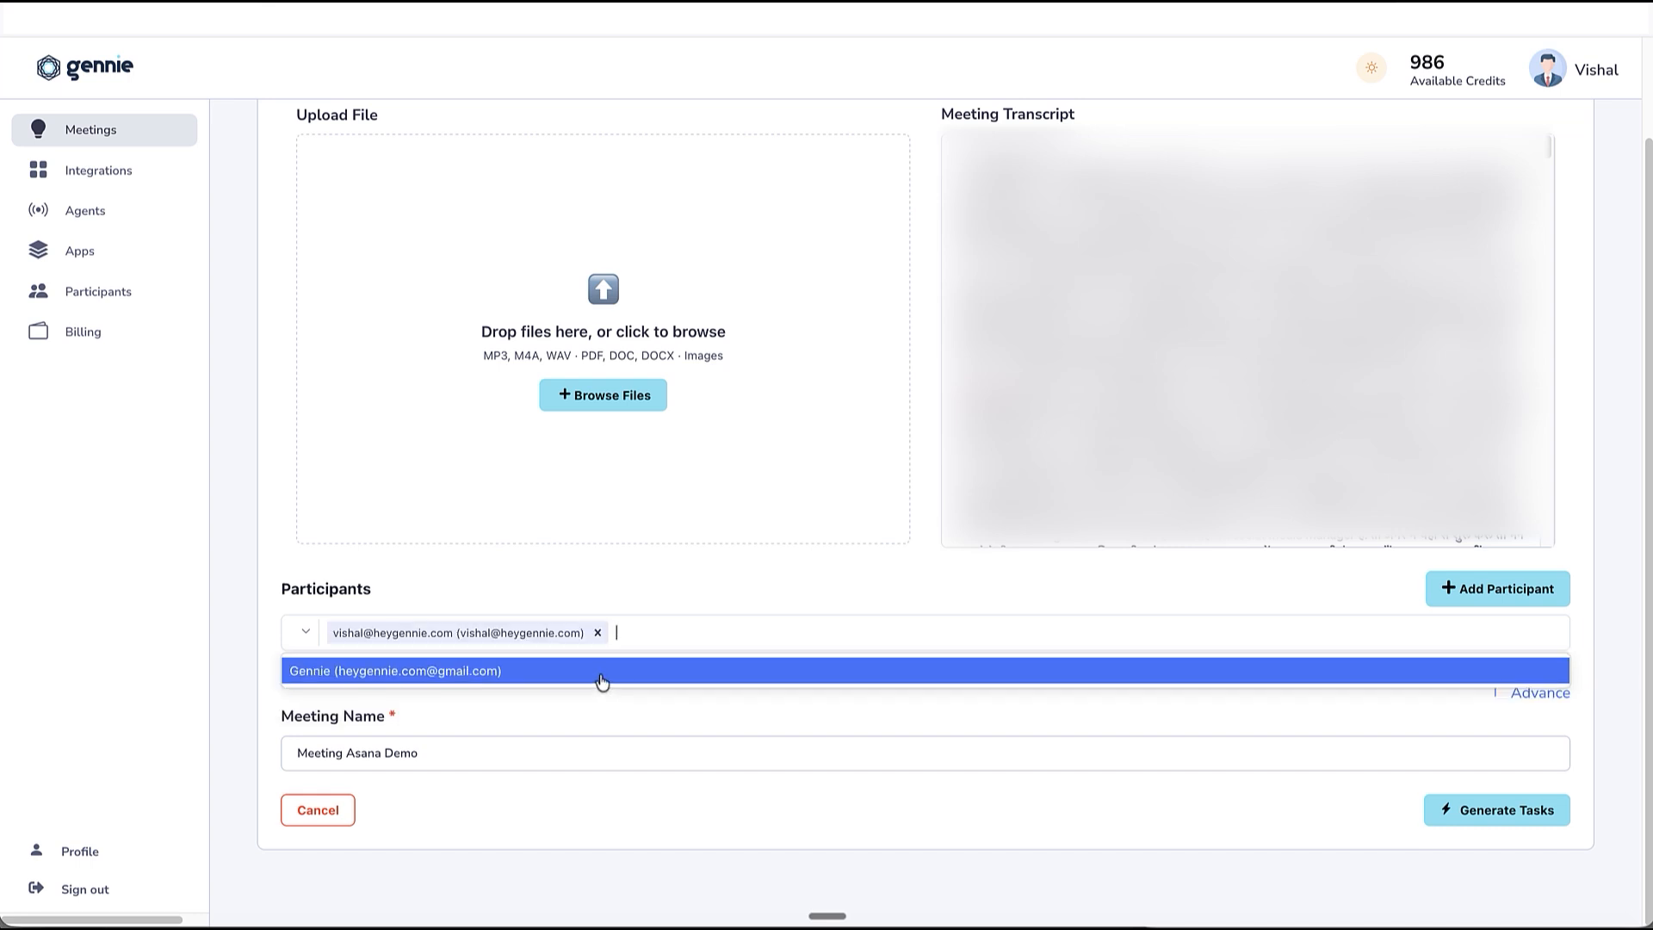
click(602, 682)
click(627, 706)
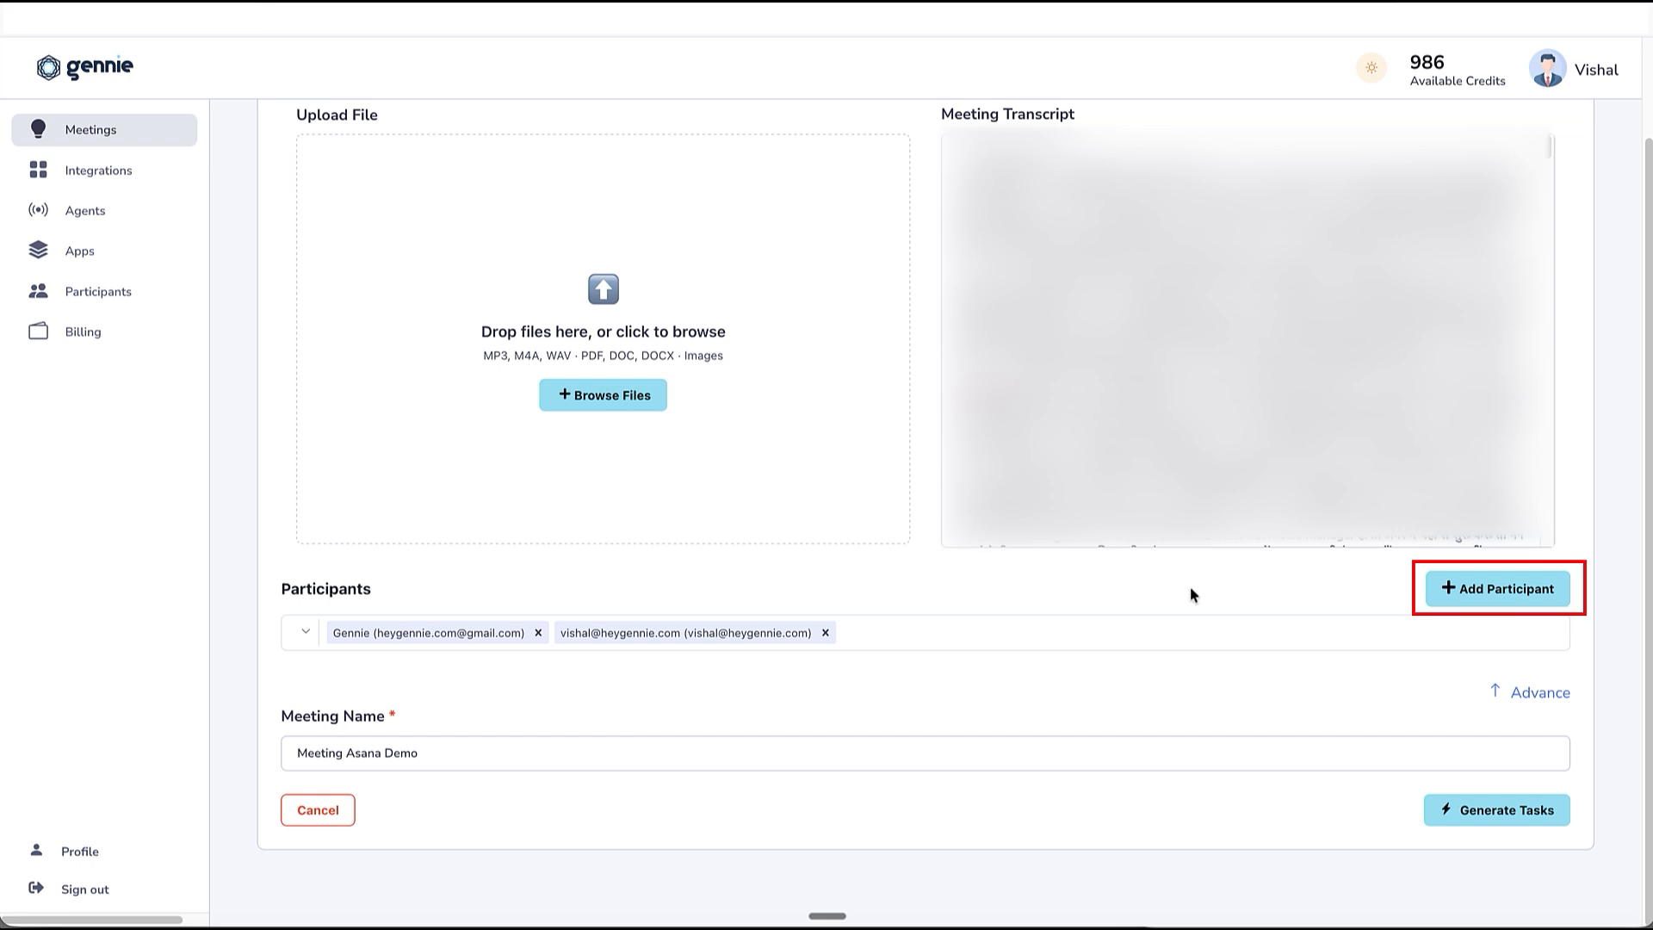
click(1482, 596)
click(913, 448)
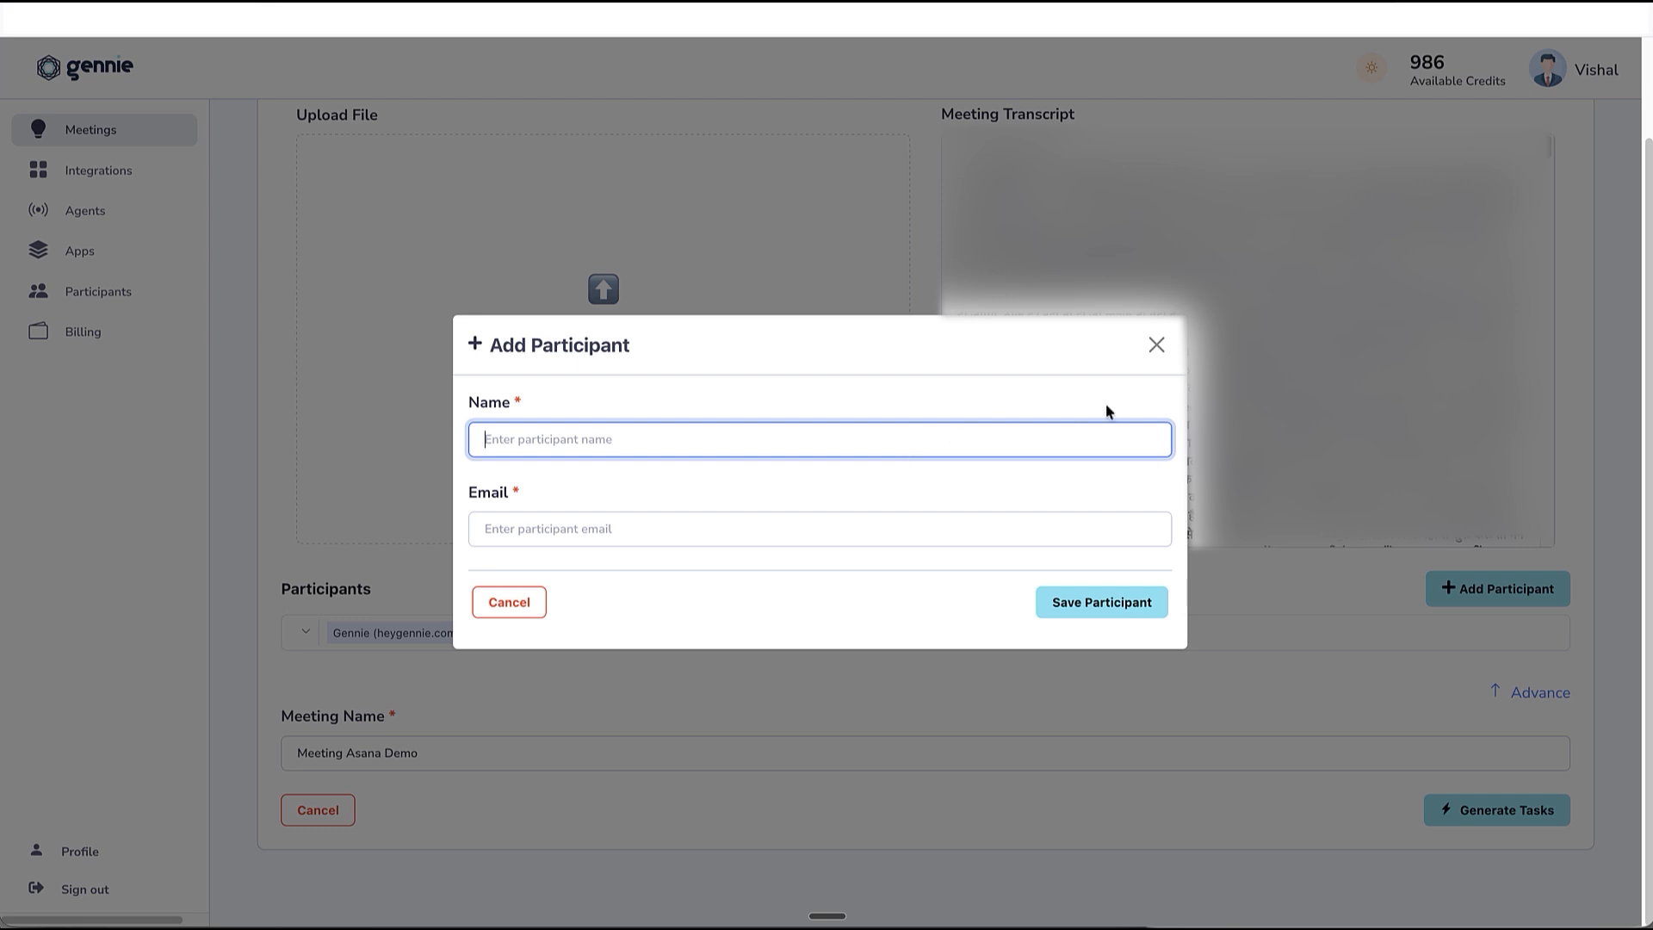
click(1155, 346)
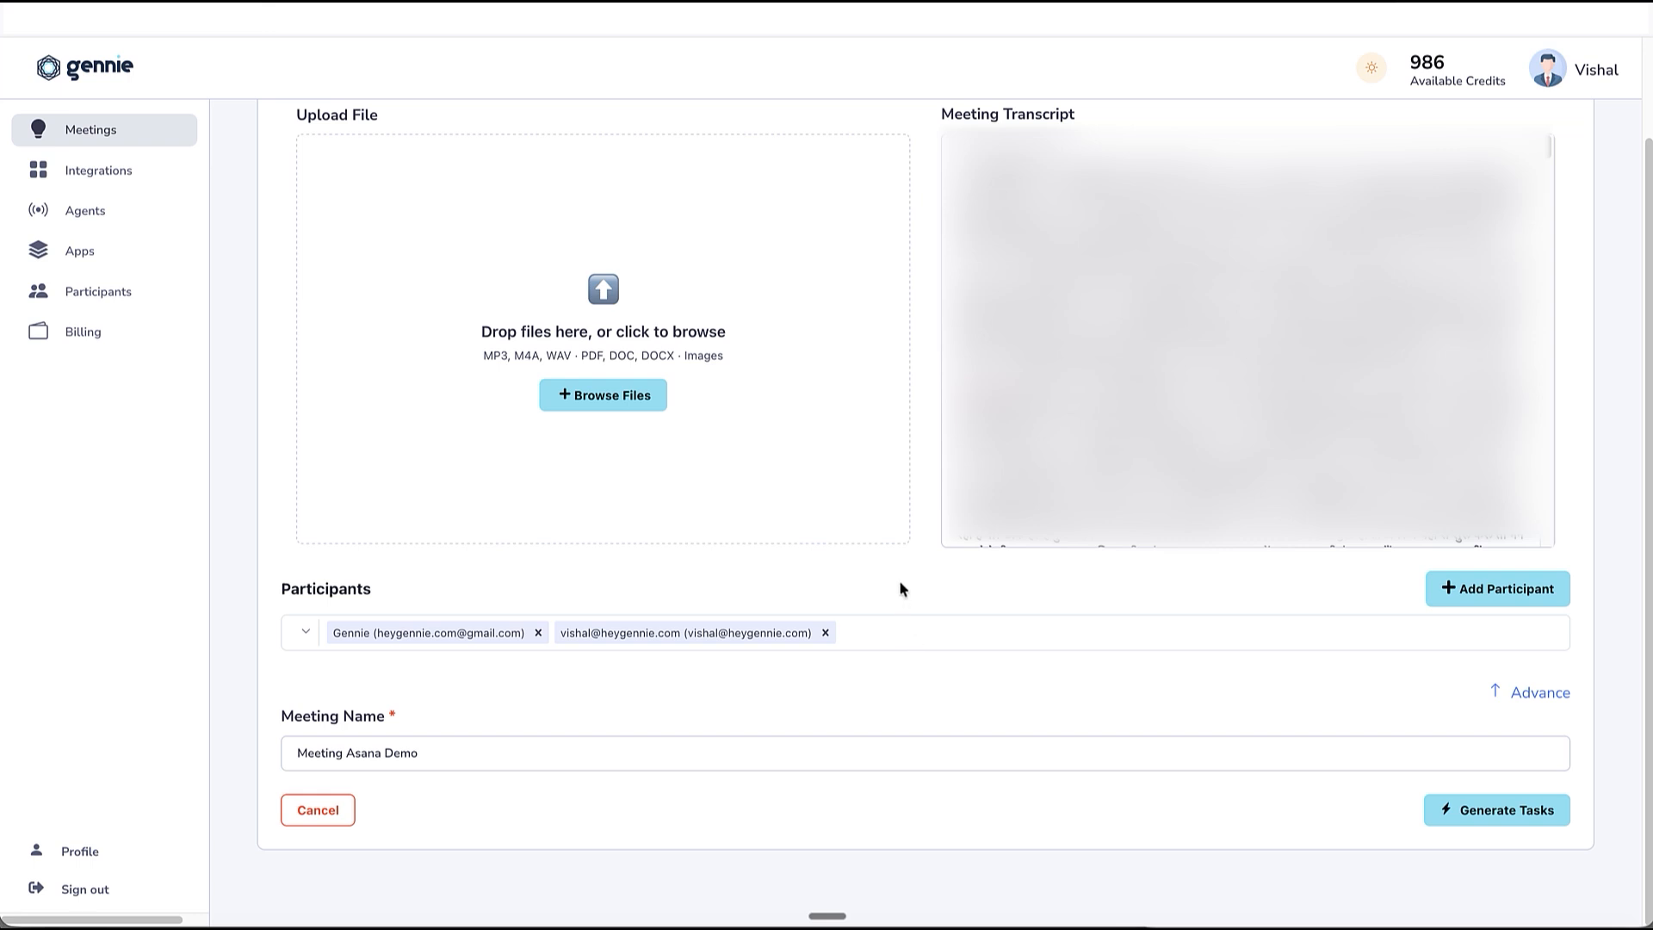
Generate the tasks from the meeting transcript and review the resulting task list.
click(1480, 820)
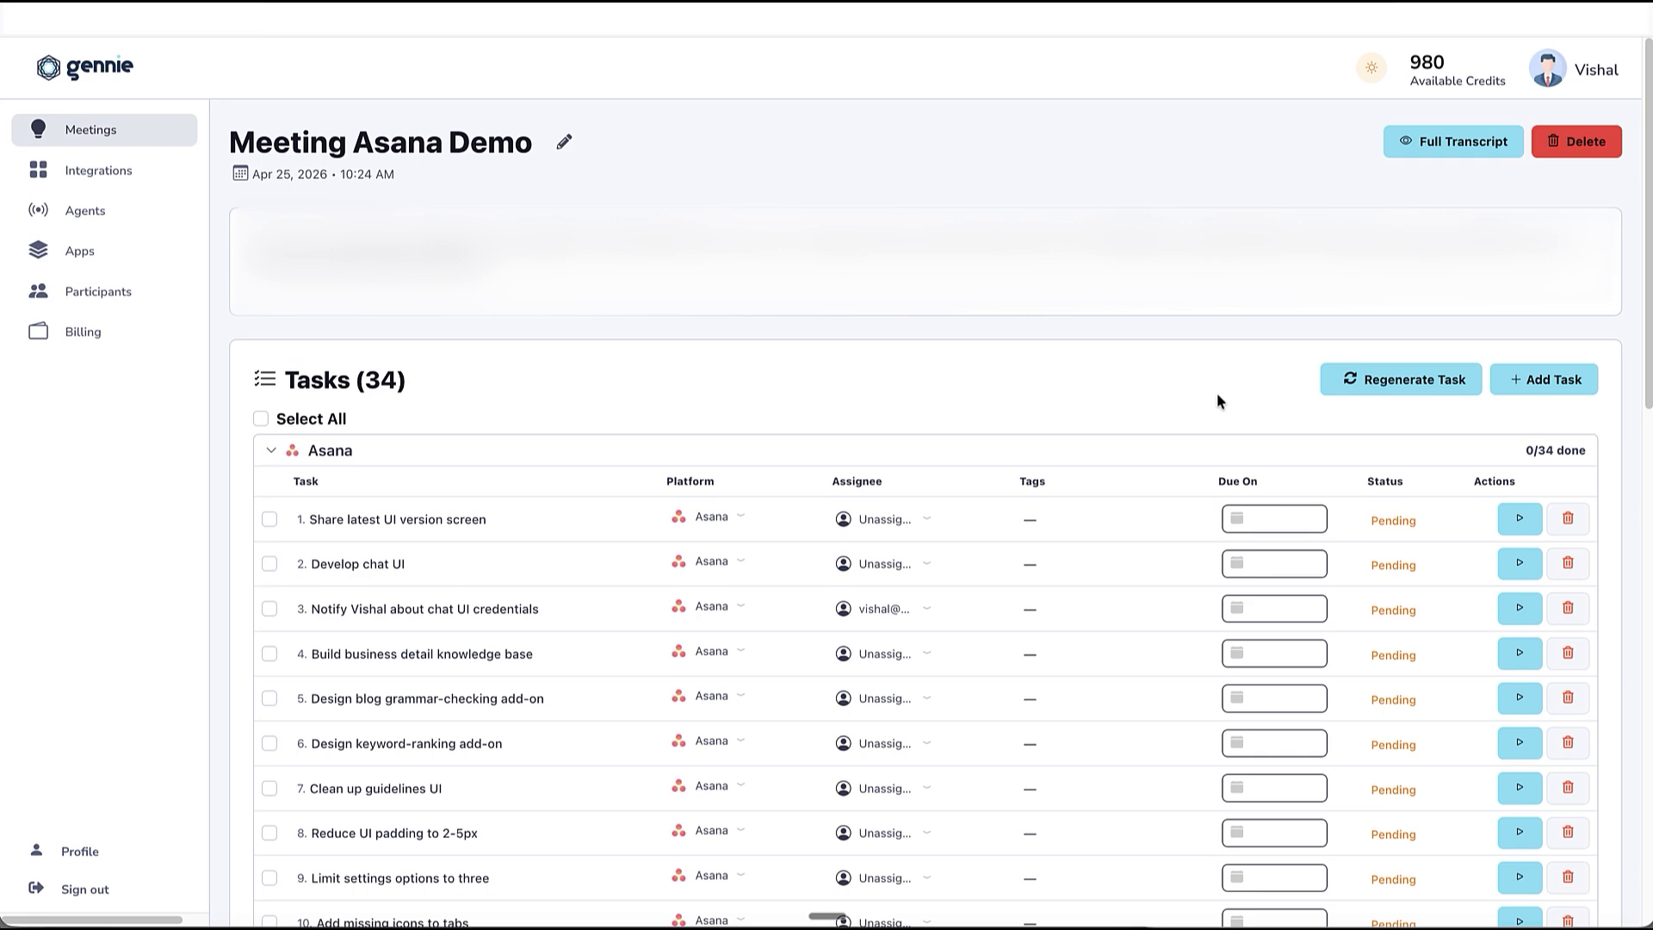
scroll(1073, 485, down, 12)
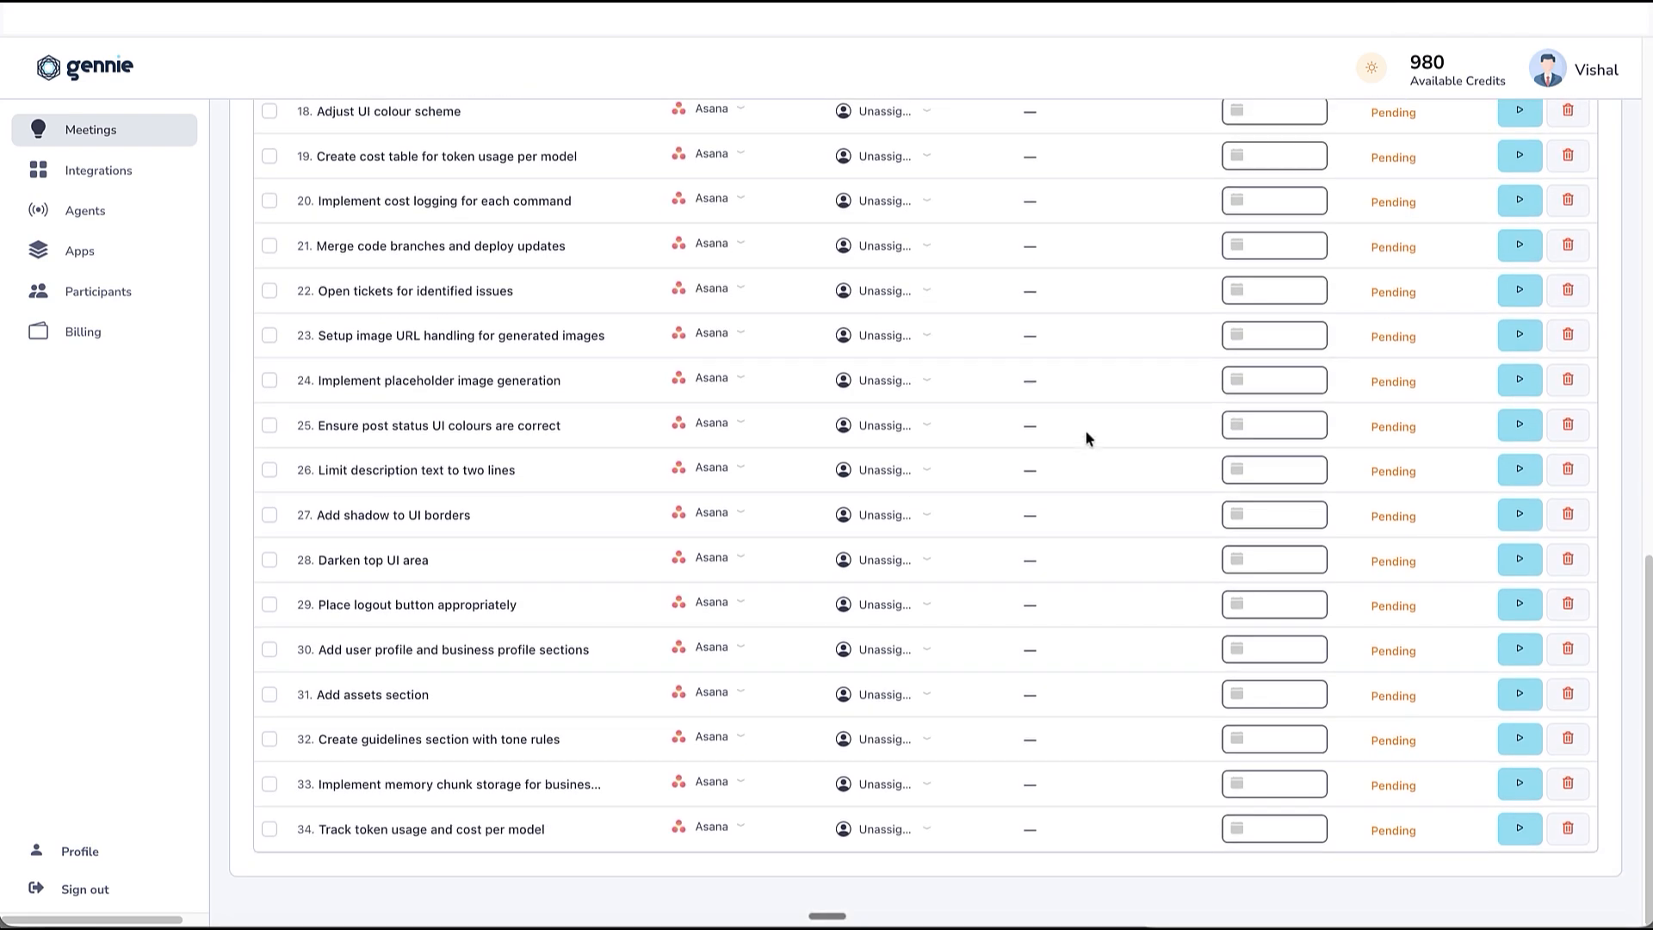
scroll(1086, 439, up, 12)
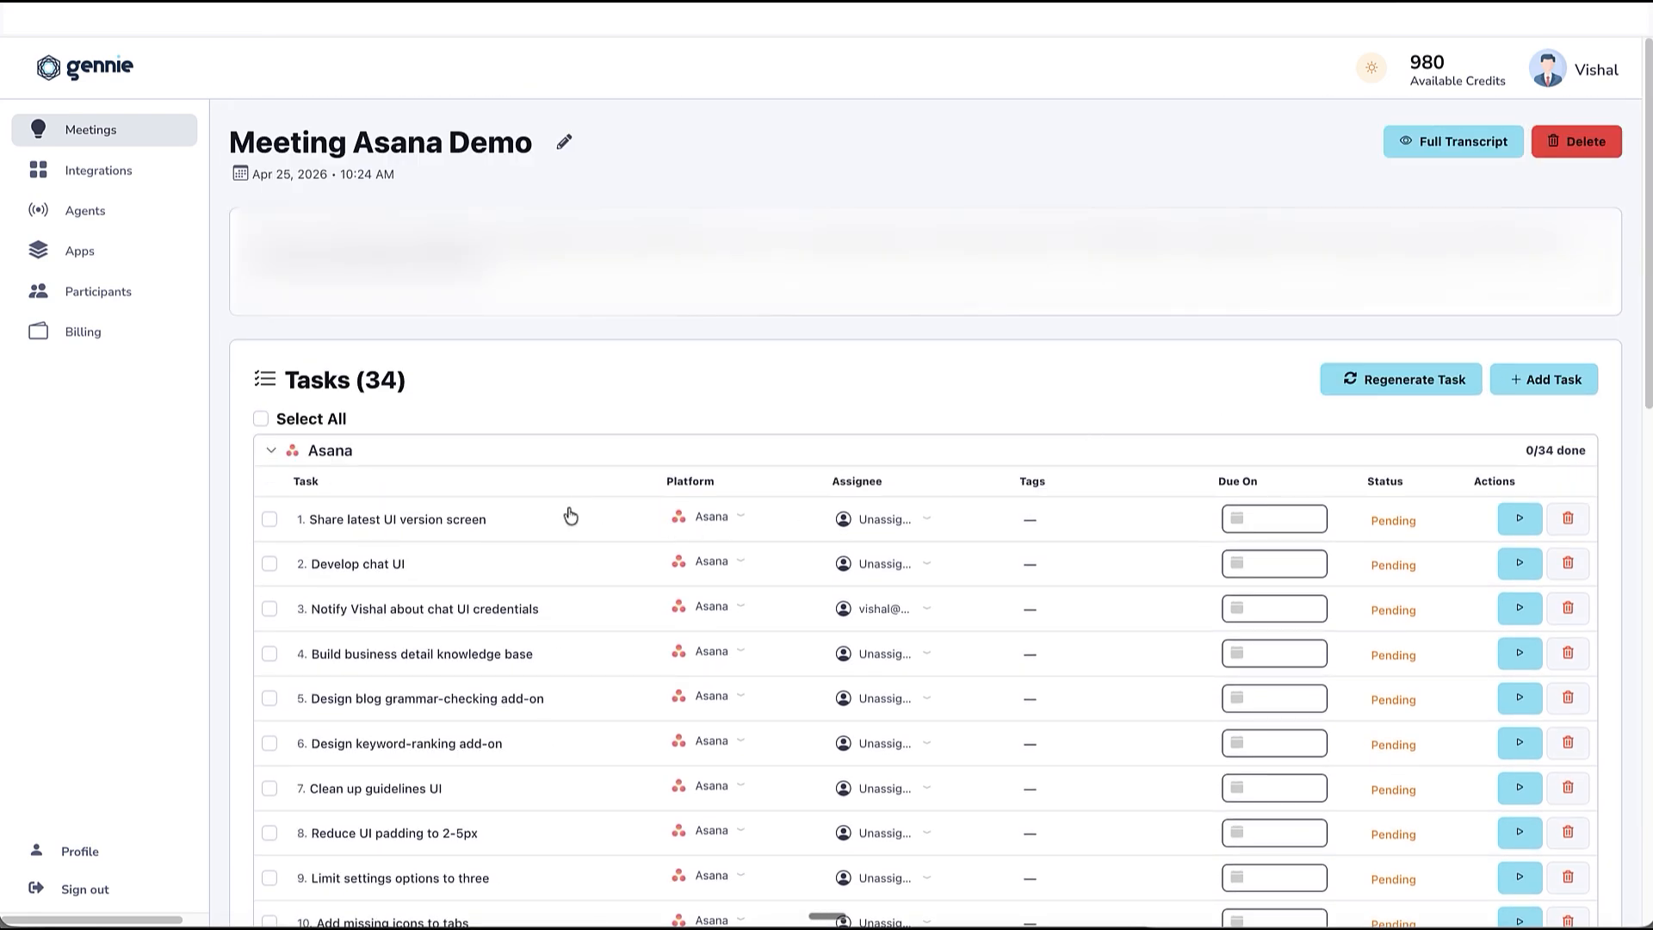
Rename the first task "Share latest UI version screen Version 2.0", enter the person's name at the start of its description and save.
click(480, 520)
double_click(277, 555)
text(Vishal)
click(452, 520)
text(Version 2.0)
click(726, 408)
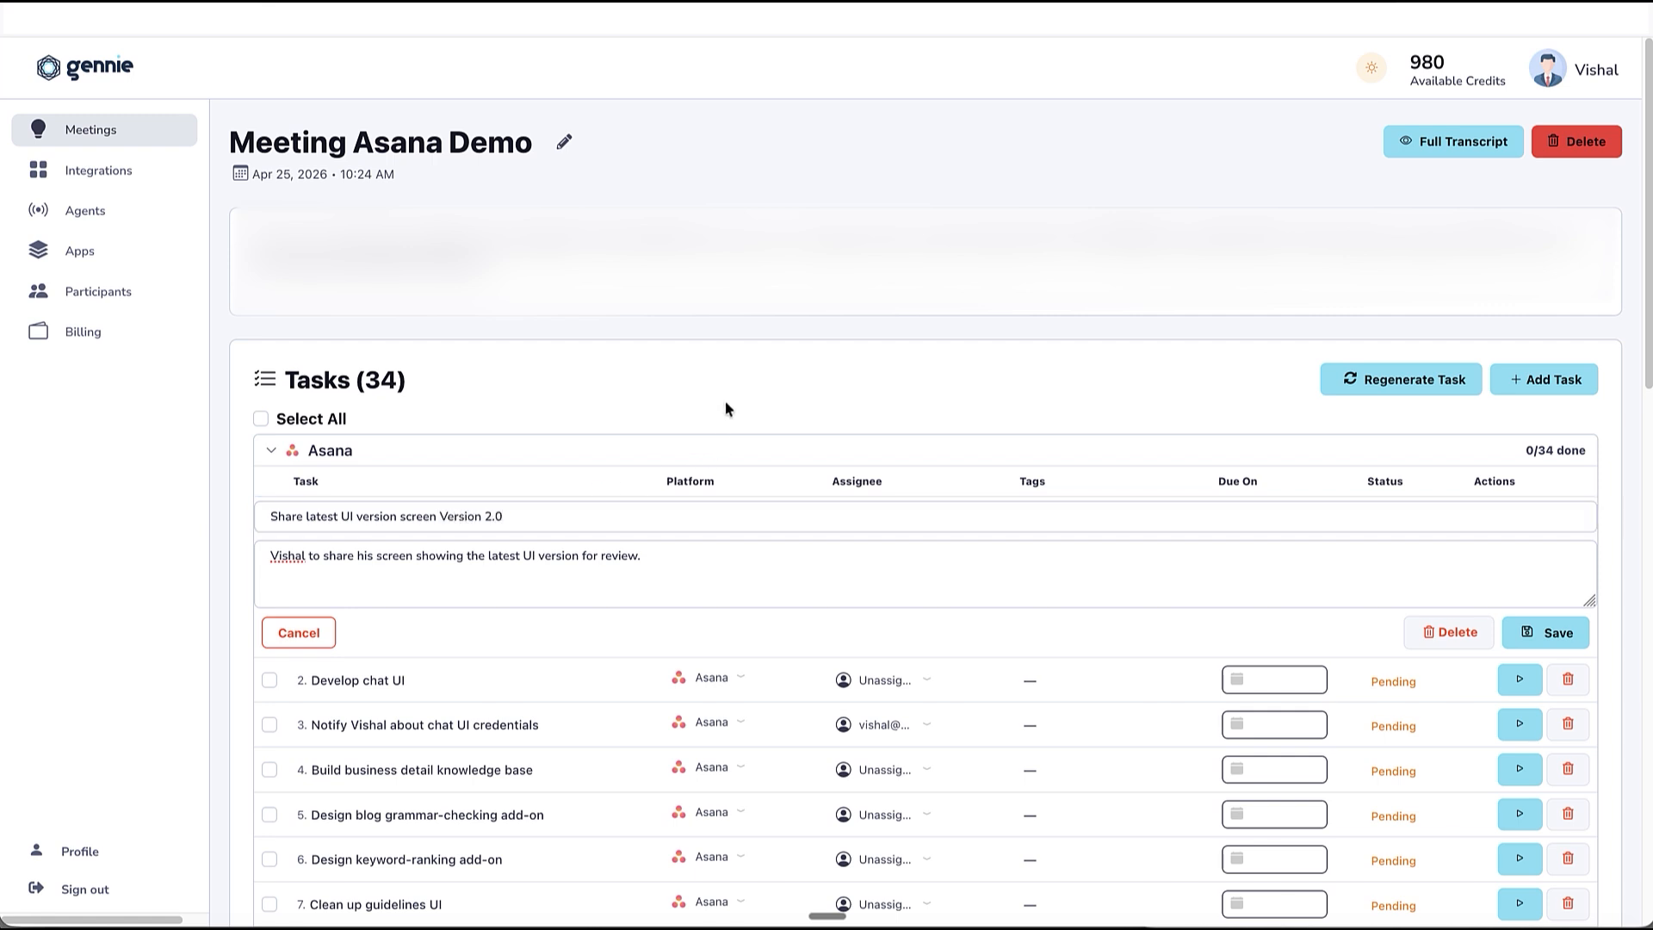
click(1532, 633)
Delete the "Integrate board and calendar view" task from the Asana task list.
scroll(990, 551, down, 2)
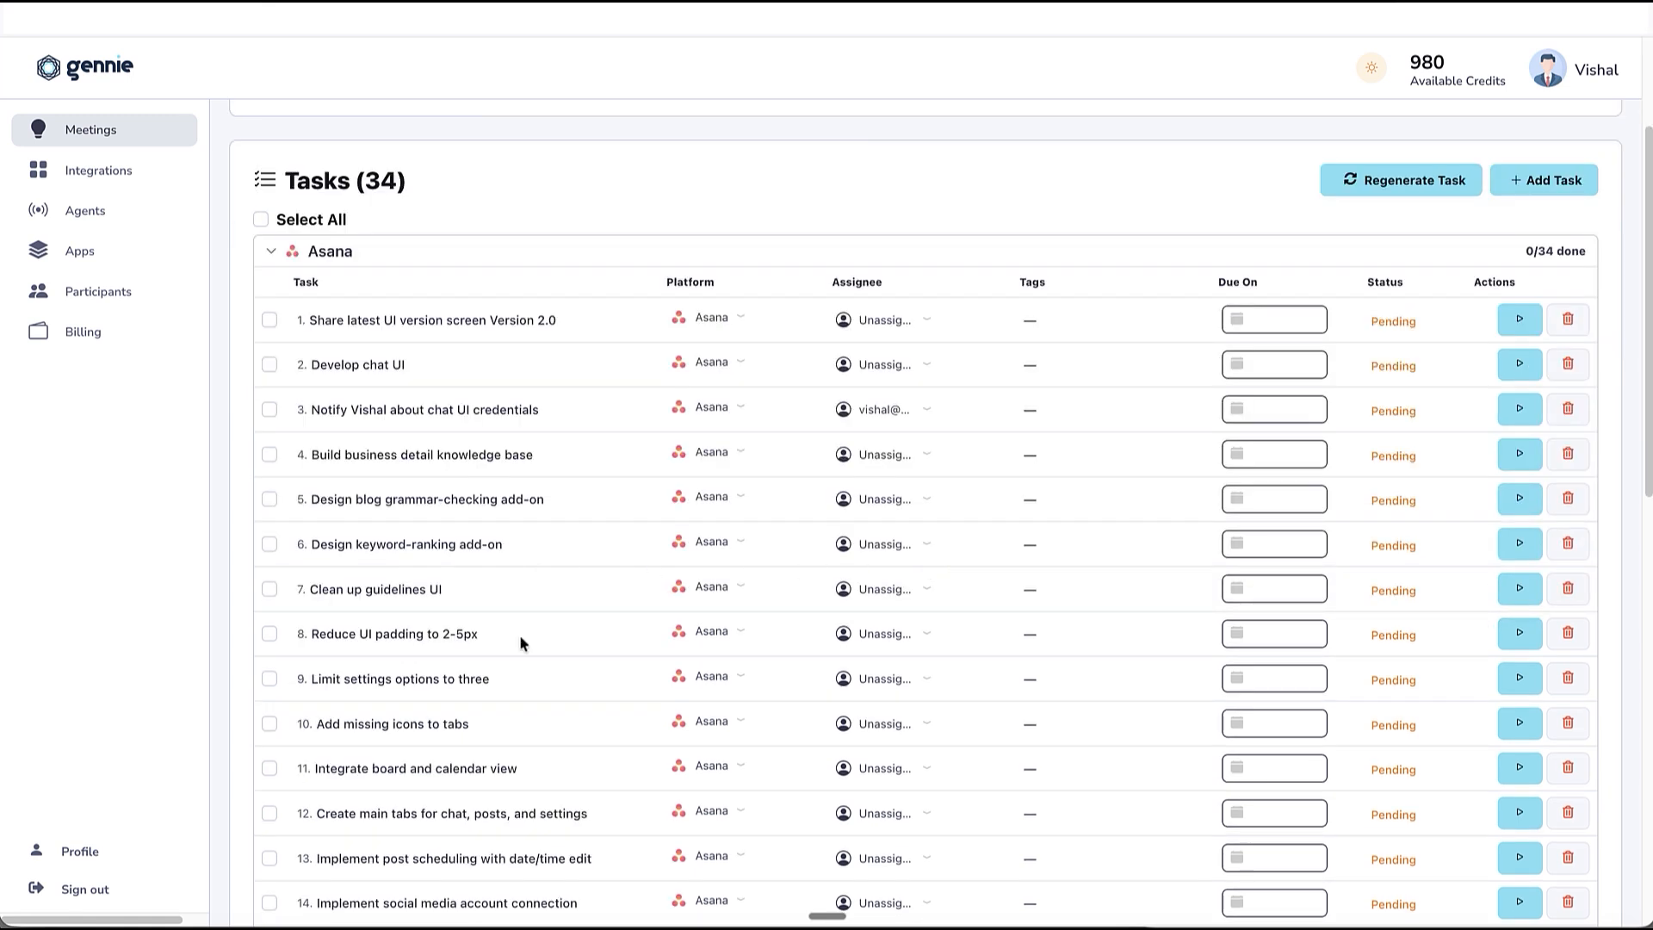
scroll(521, 689, down, 1)
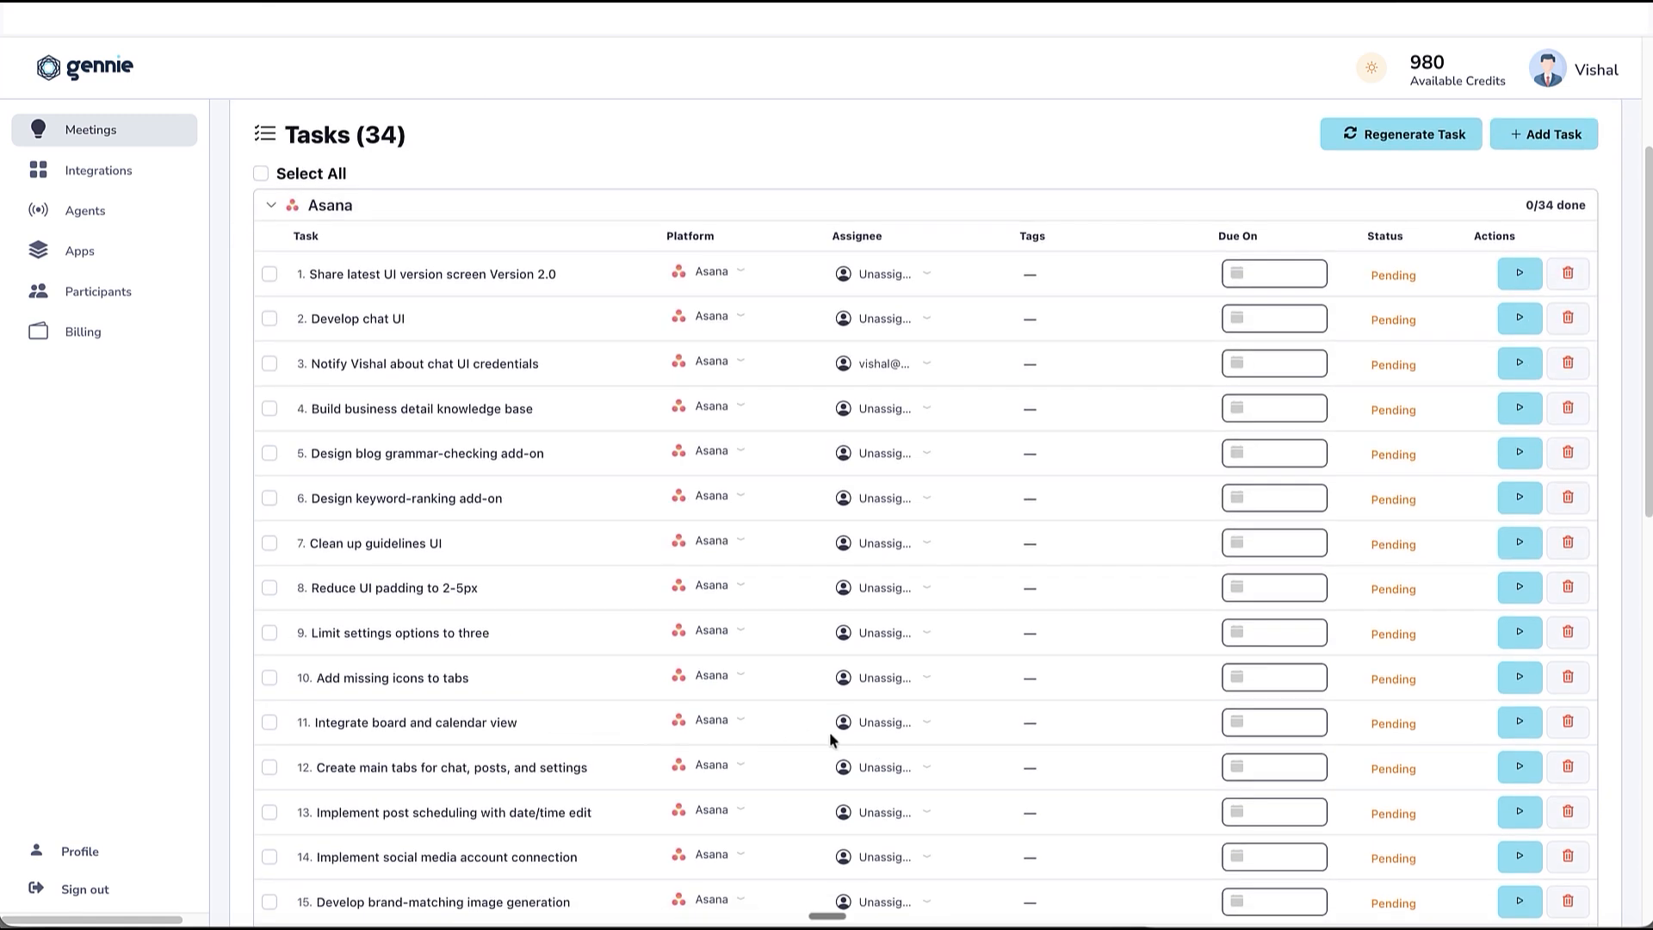
click(1558, 721)
click(800, 566)
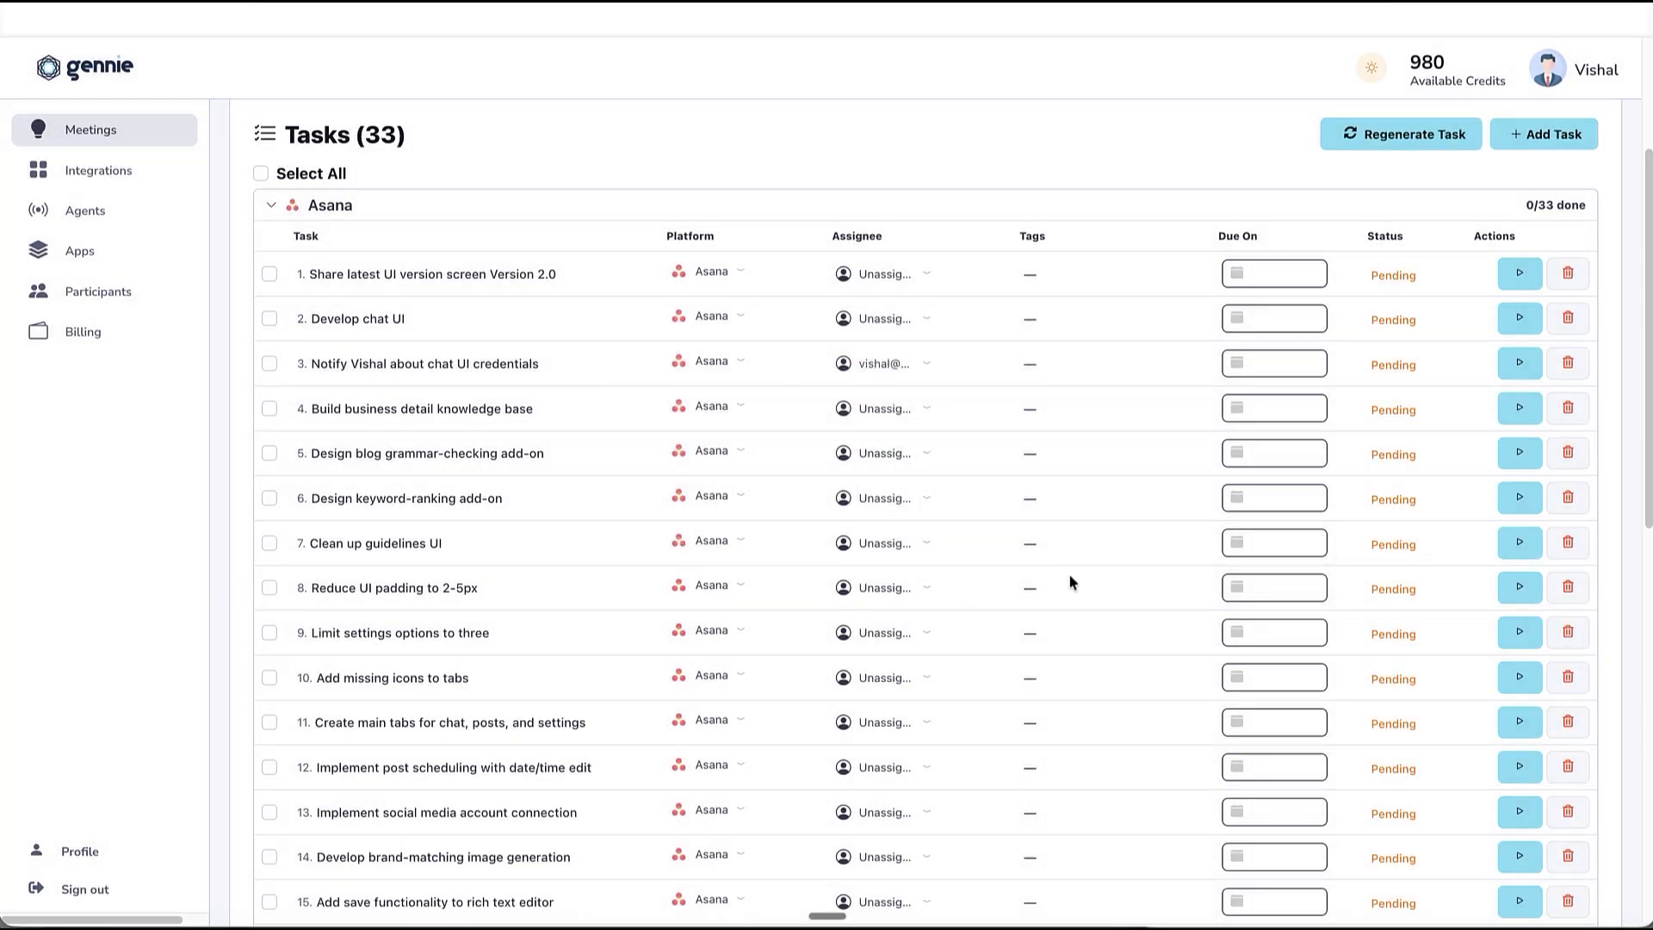
Rename the "Add assets section" task to "Add assets section Update" and save it.
scroll(1067, 577, down, 6)
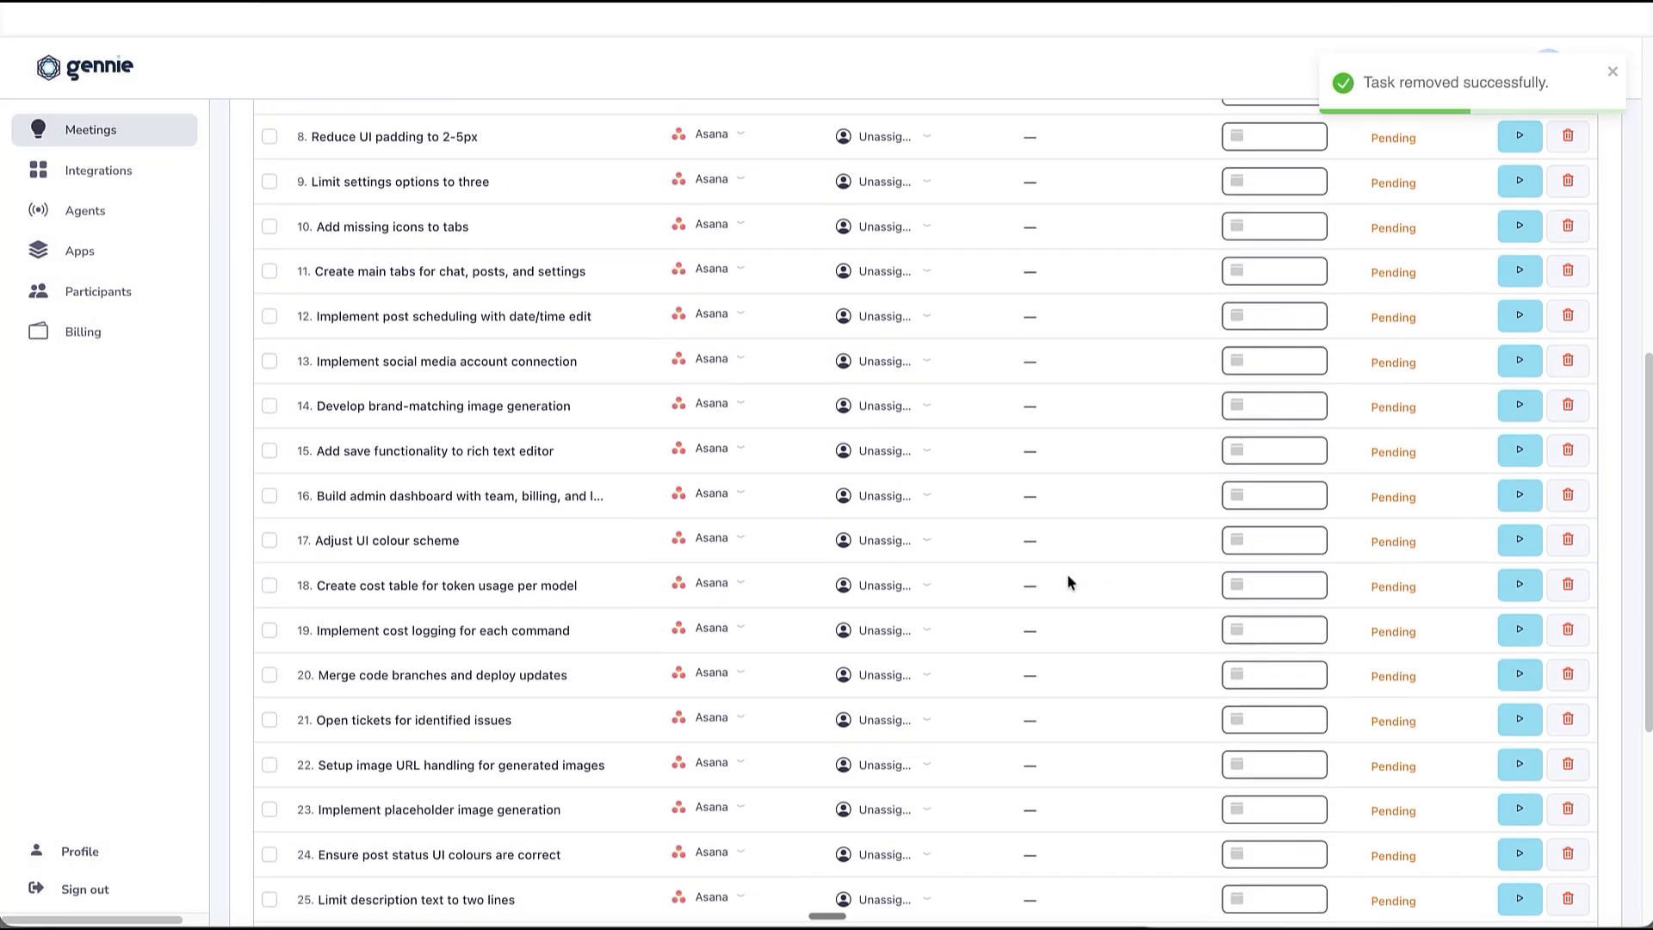
scroll(1059, 578, down, 3)
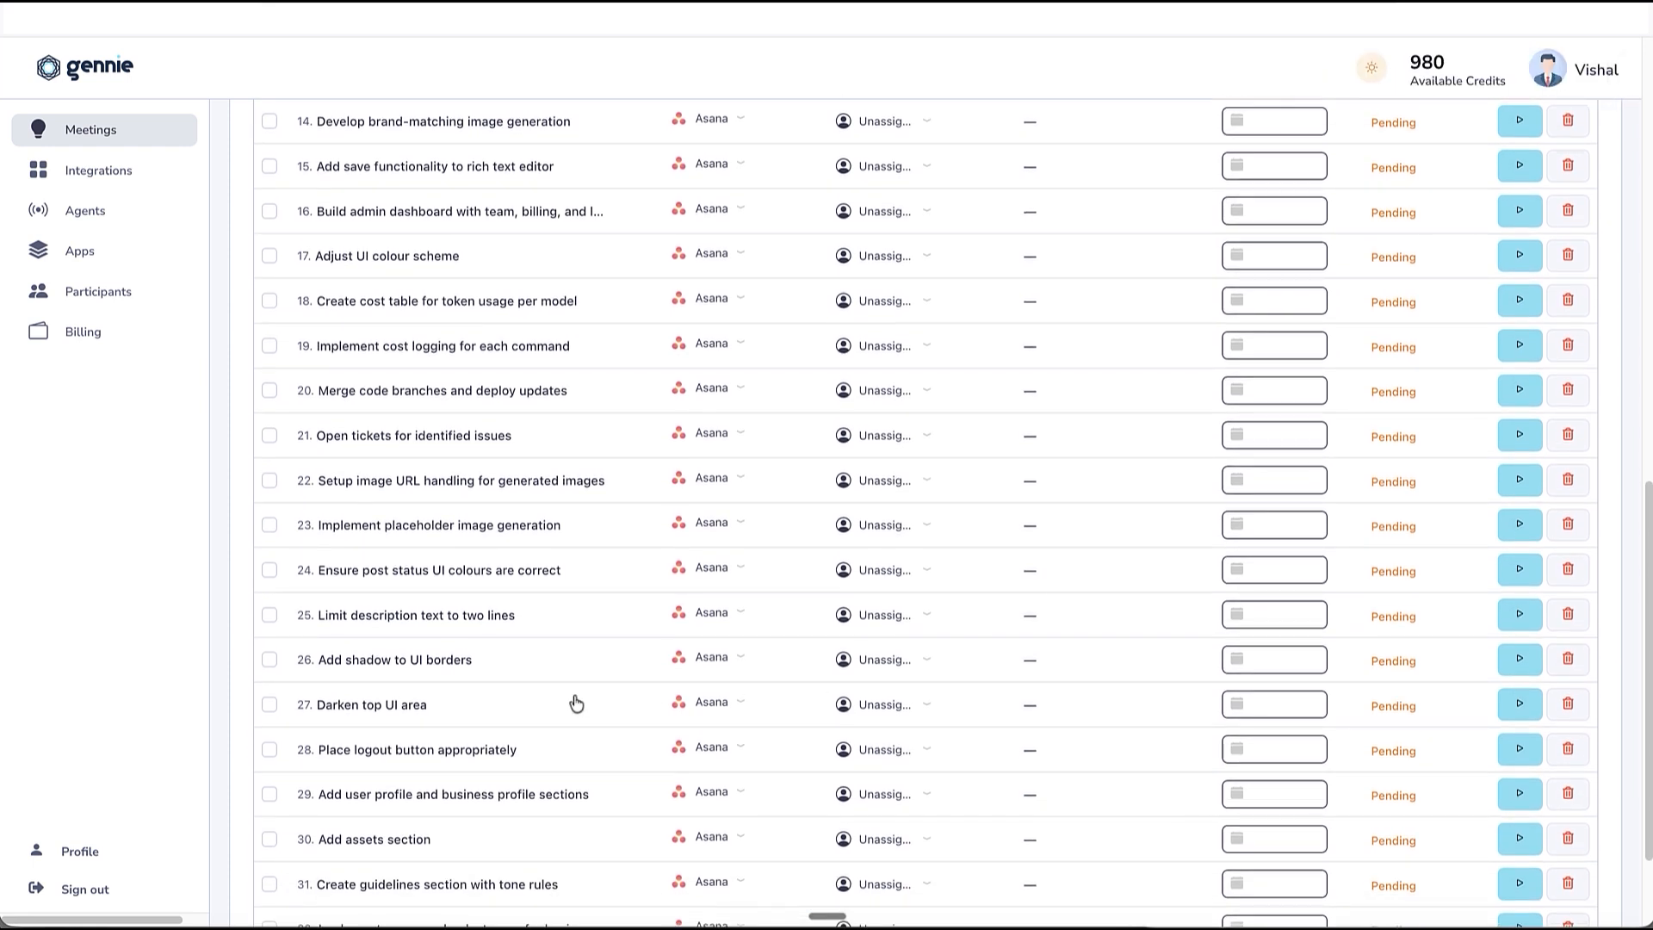
scroll(536, 700, down, 3)
click(536, 701)
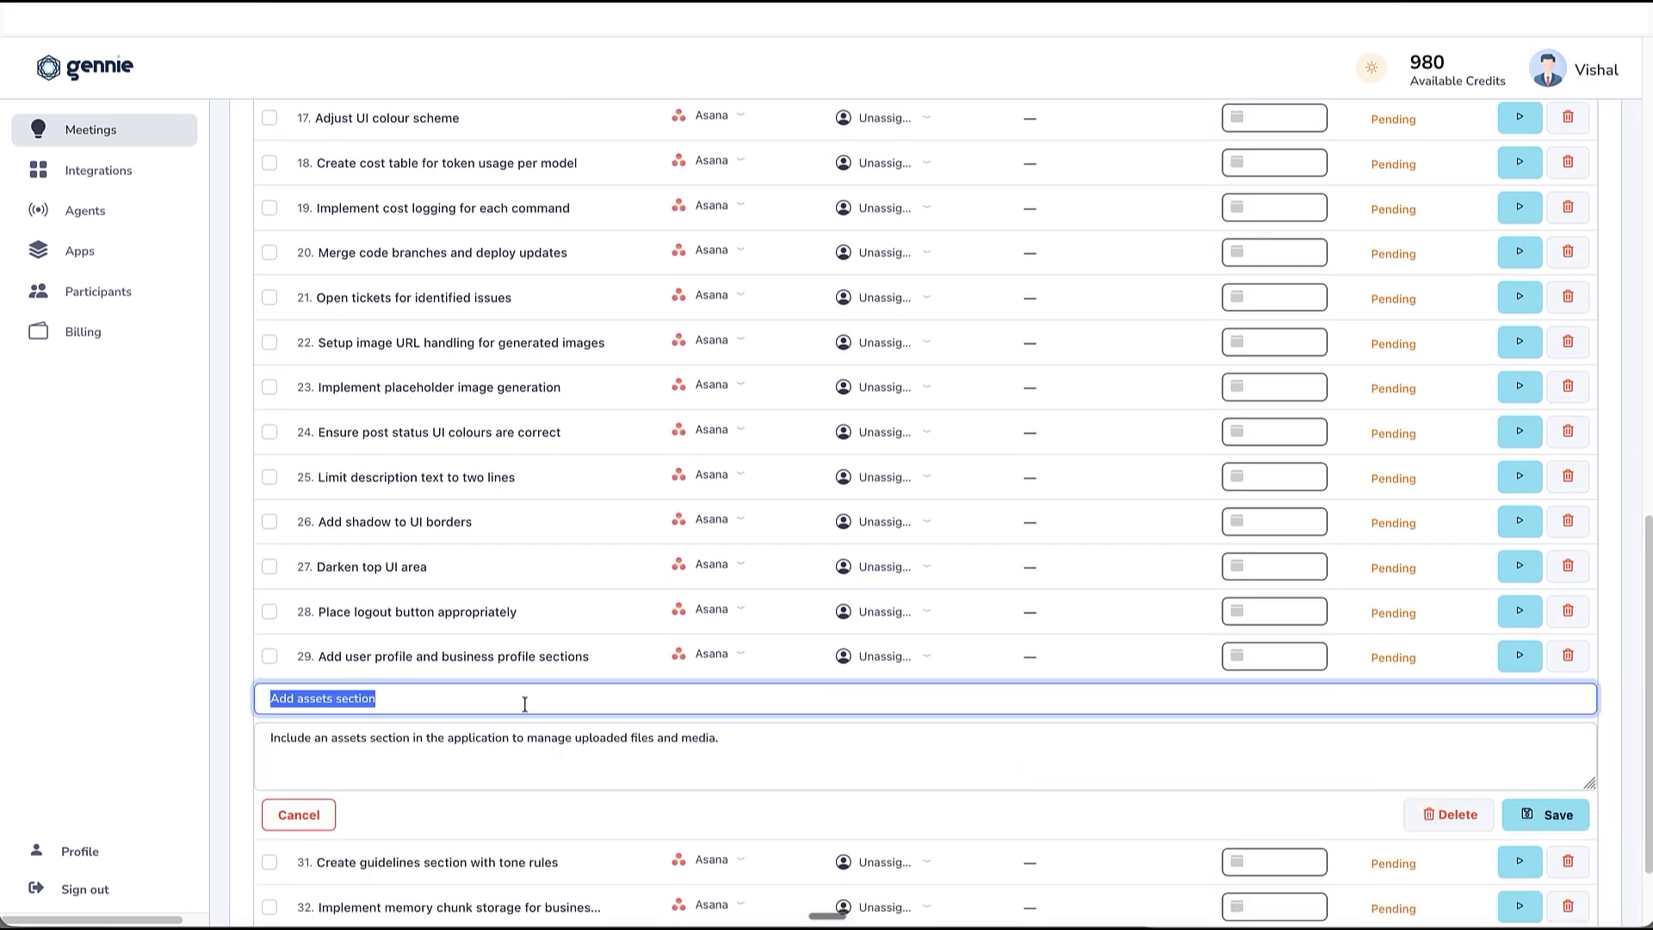
click(718, 754)
click(732, 694)
text(Update)
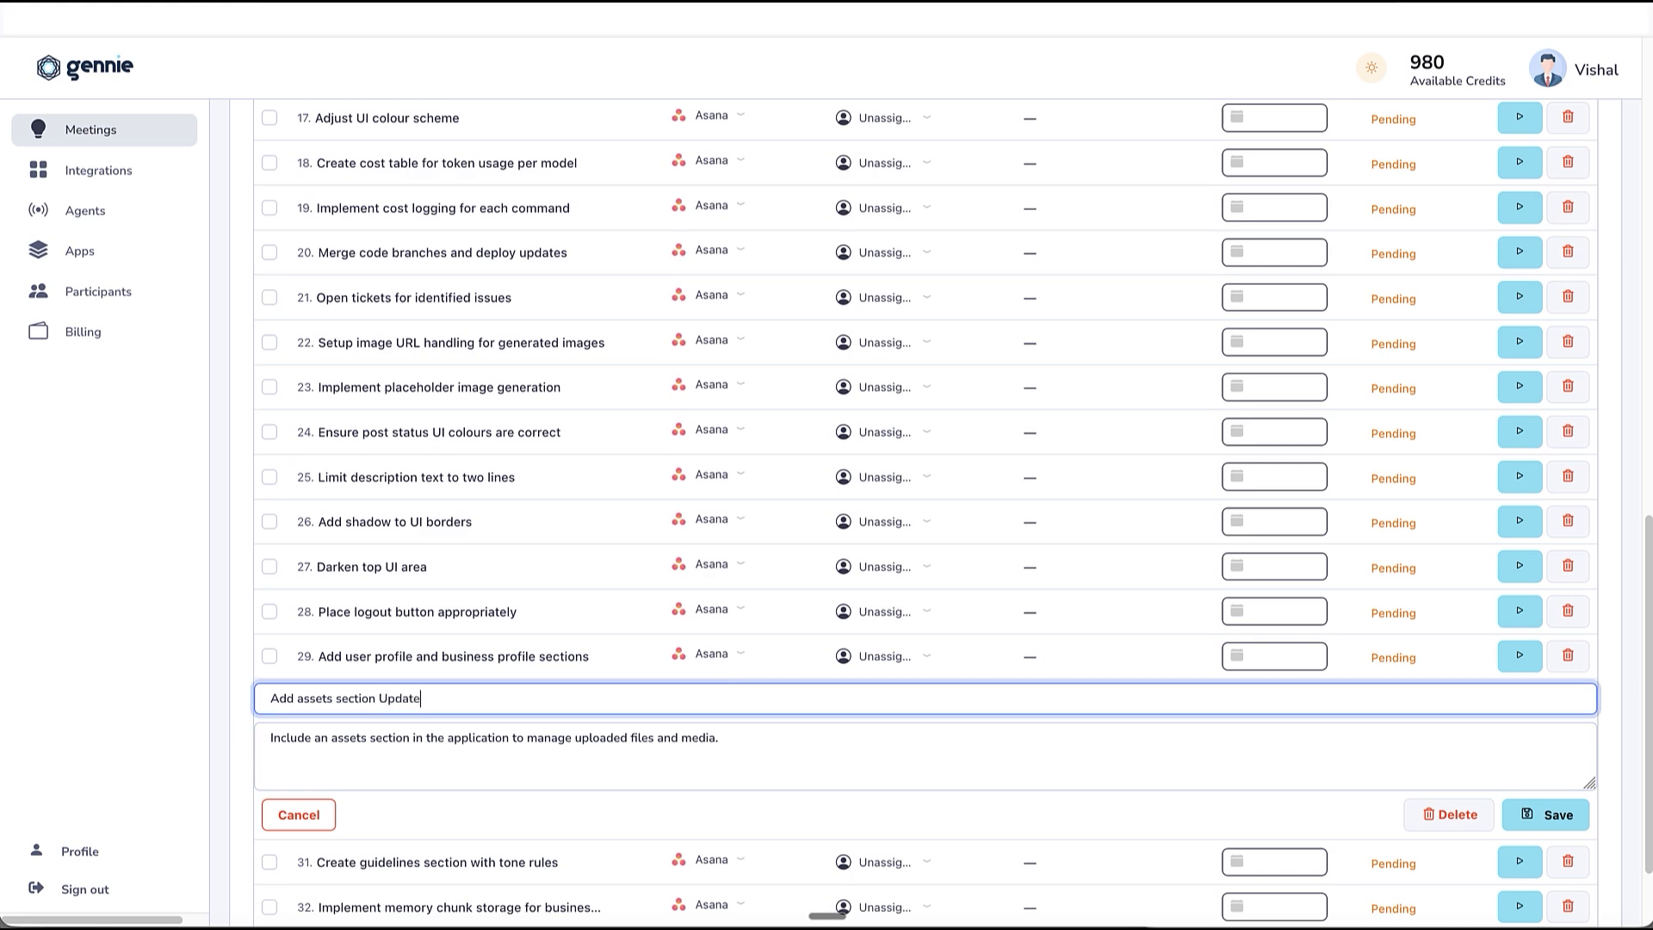
click(1525, 815)
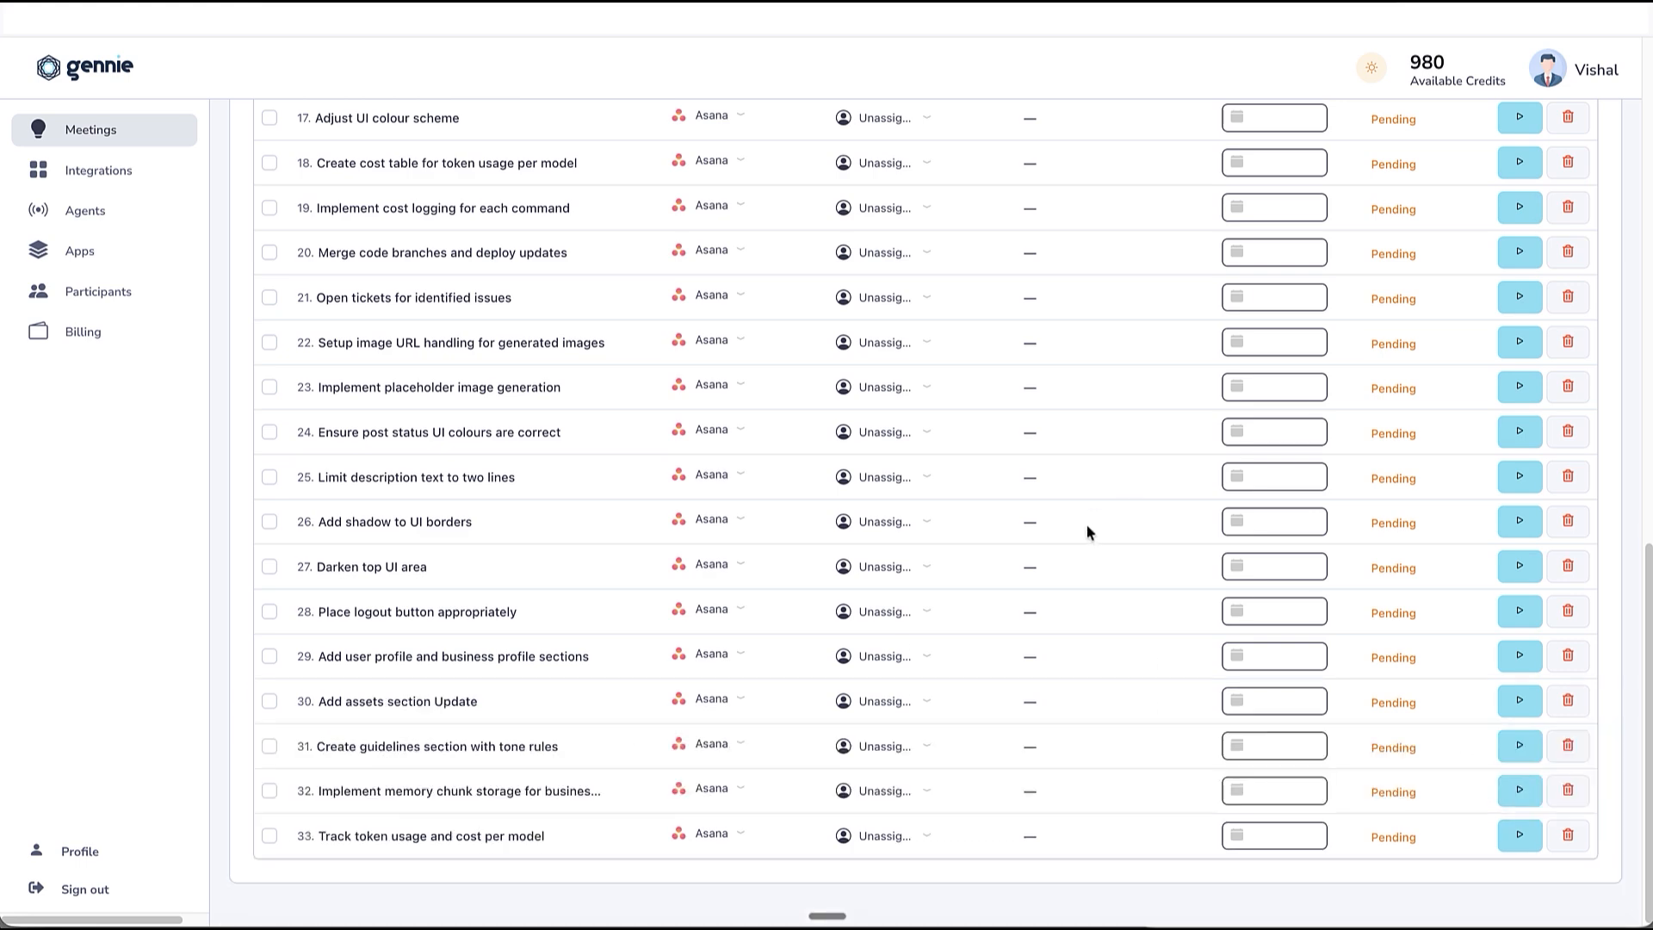
Set the due date of "Share latest UI version screen Version 2.0" to May 01, 2026 and of "Develop chat UI" to May 05, 2026.
scroll(1085, 524, up, 7)
scroll(1233, 480, up, 4)
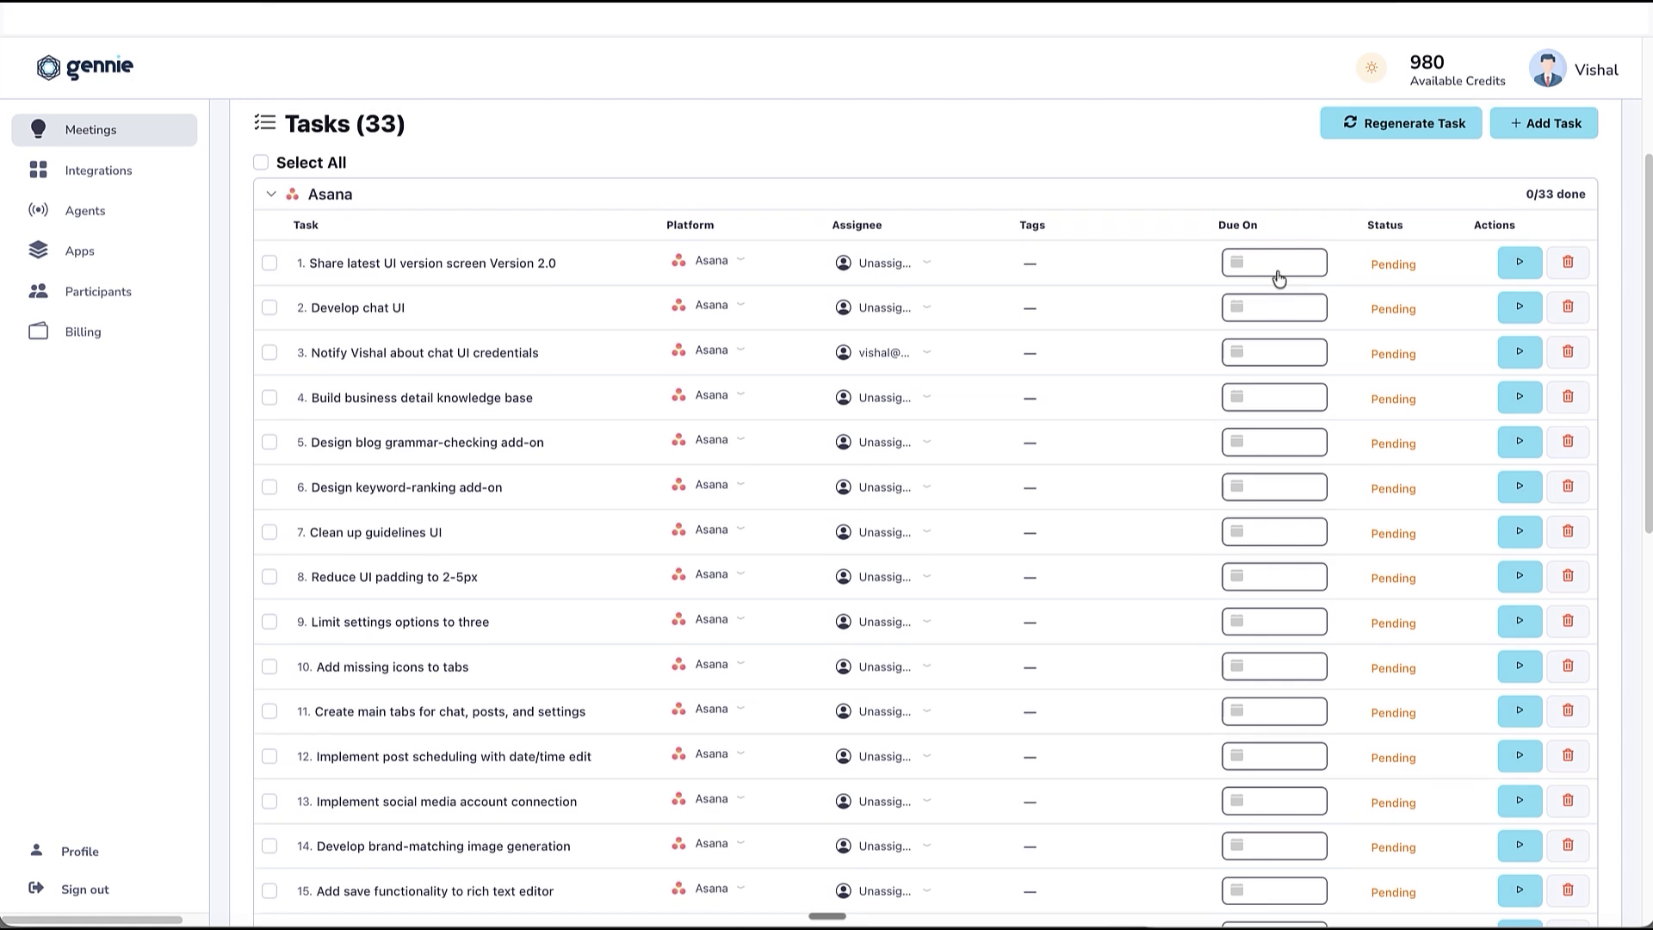
click(1278, 281)
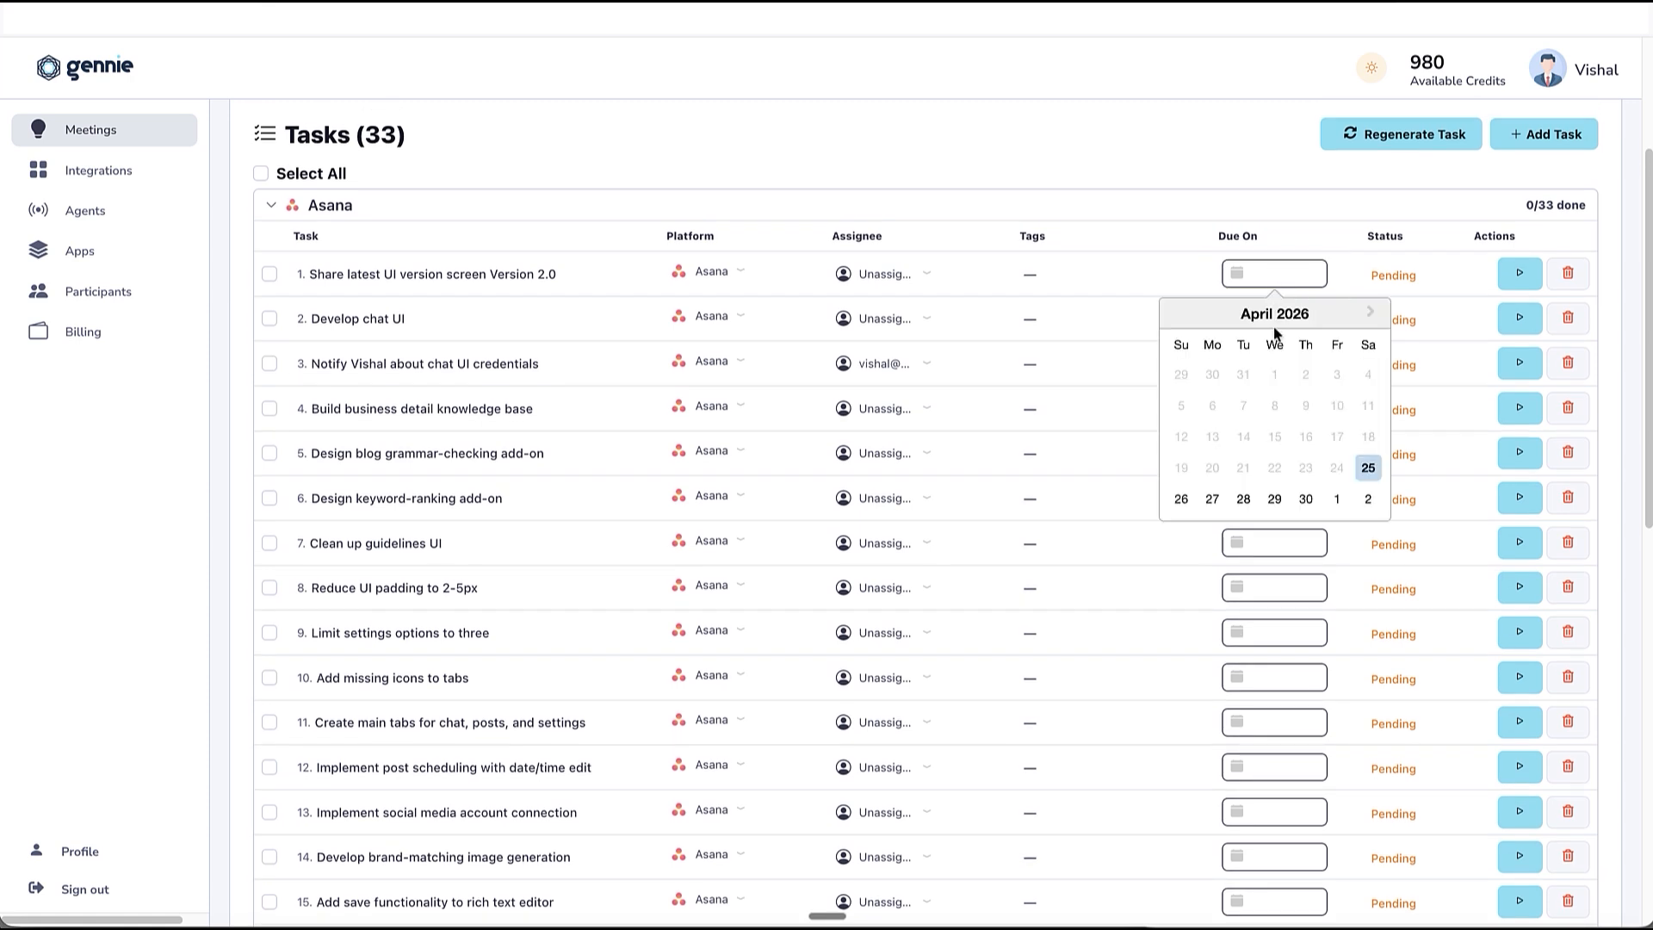
click(1338, 503)
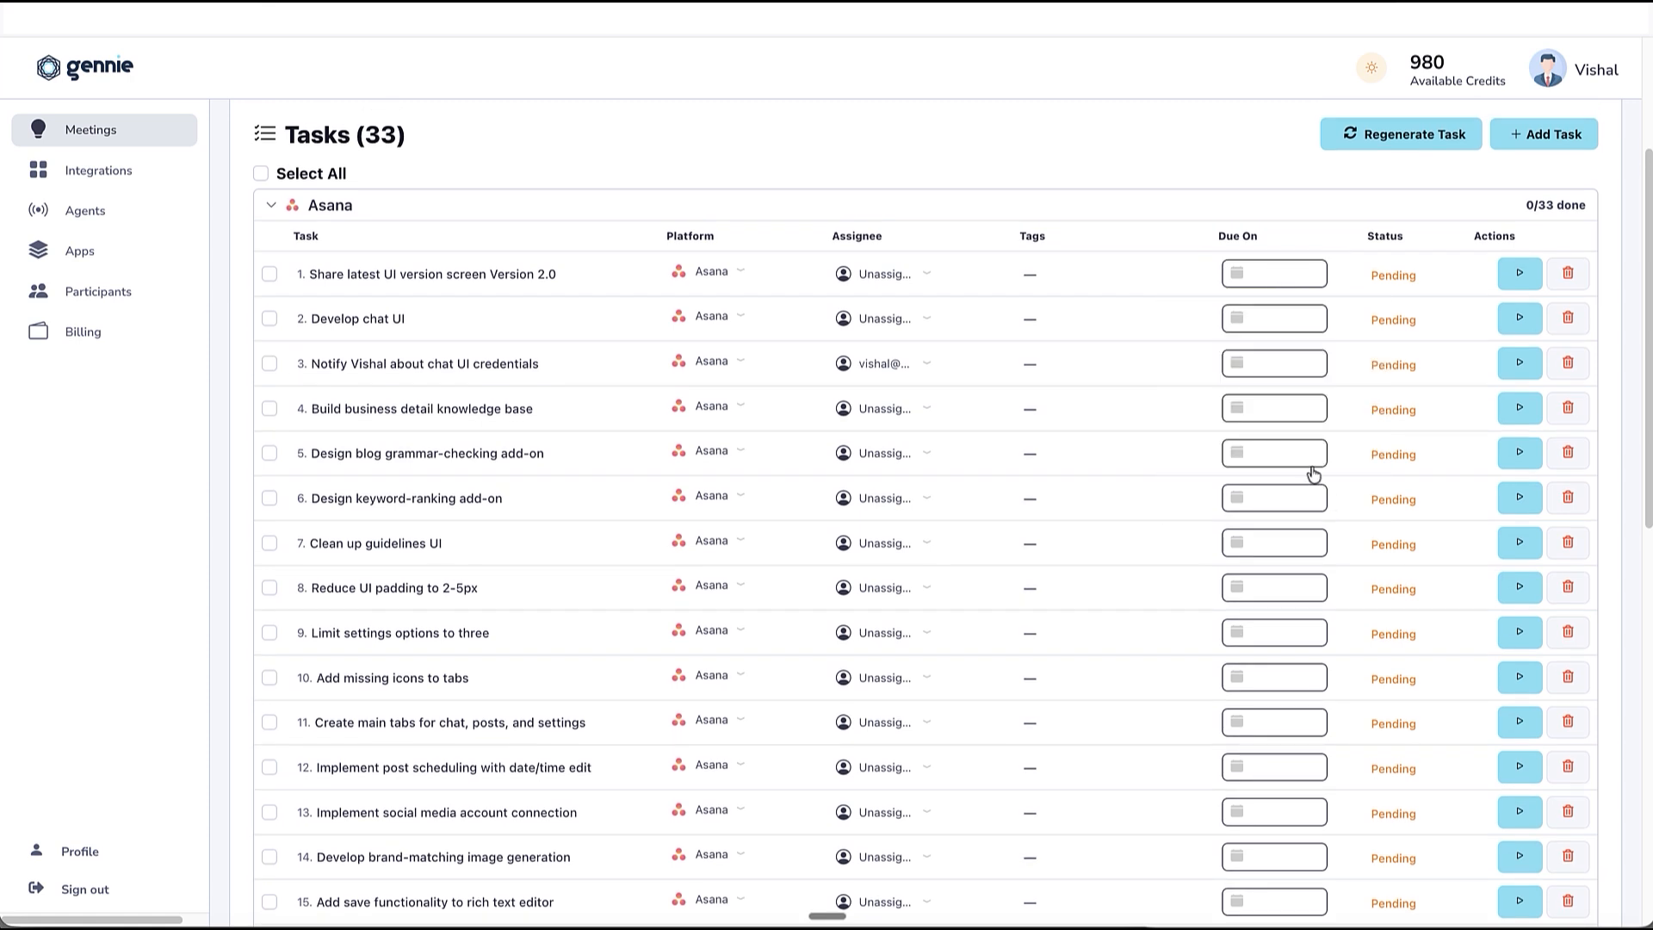
click(1266, 320)
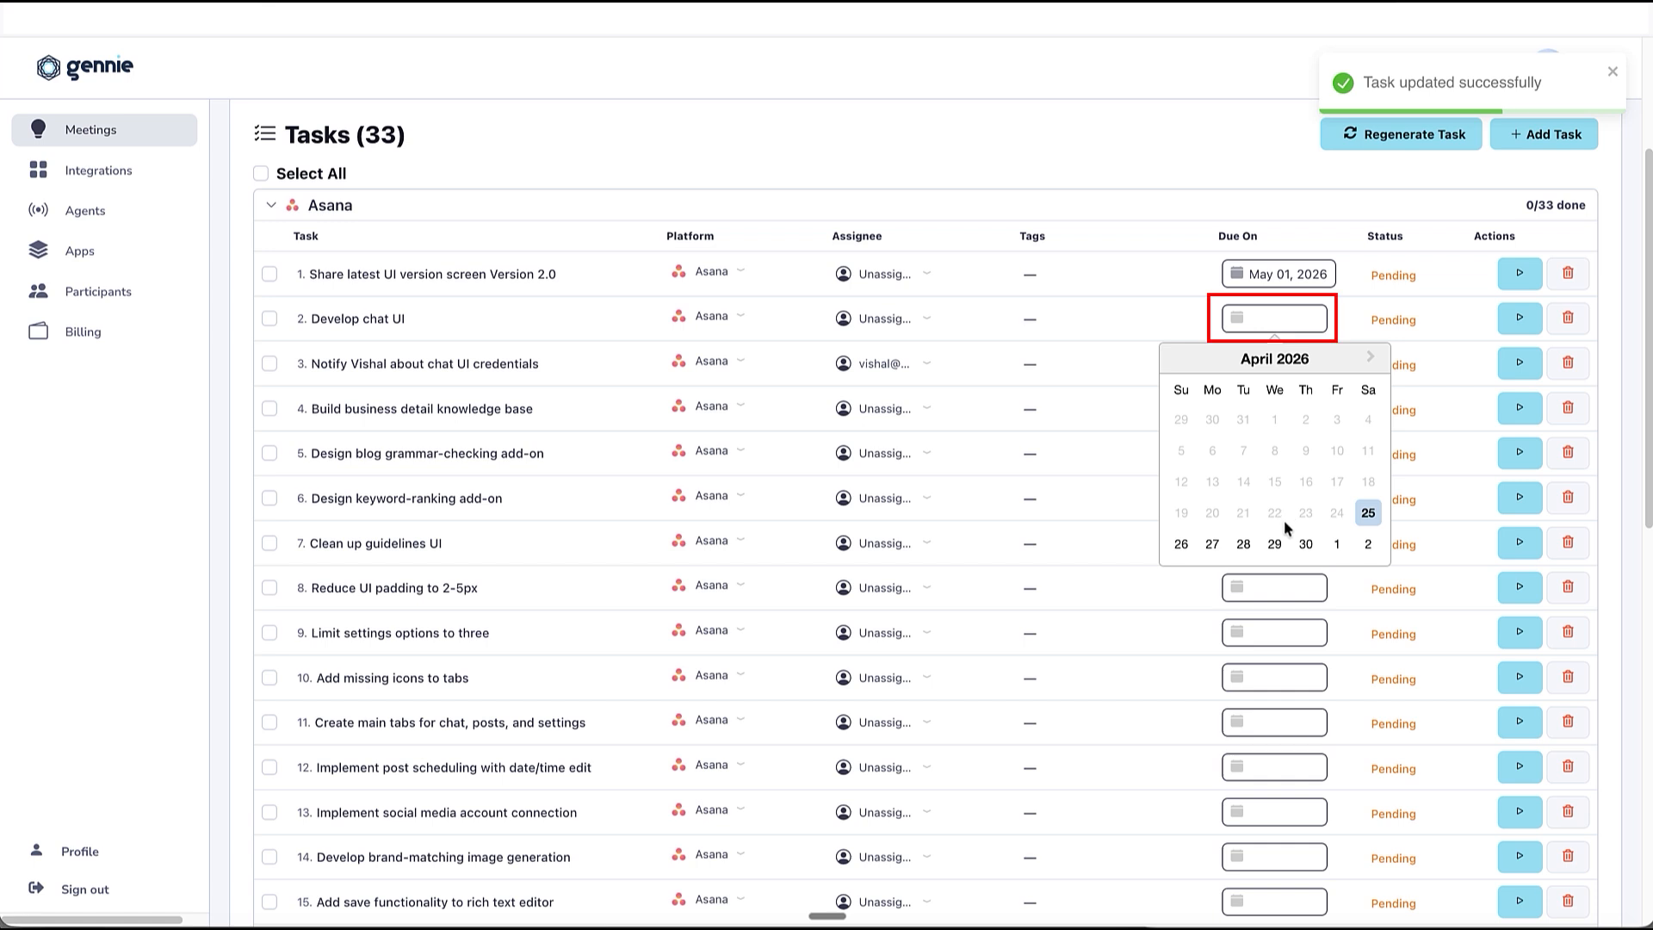
click(1371, 362)
click(1247, 467)
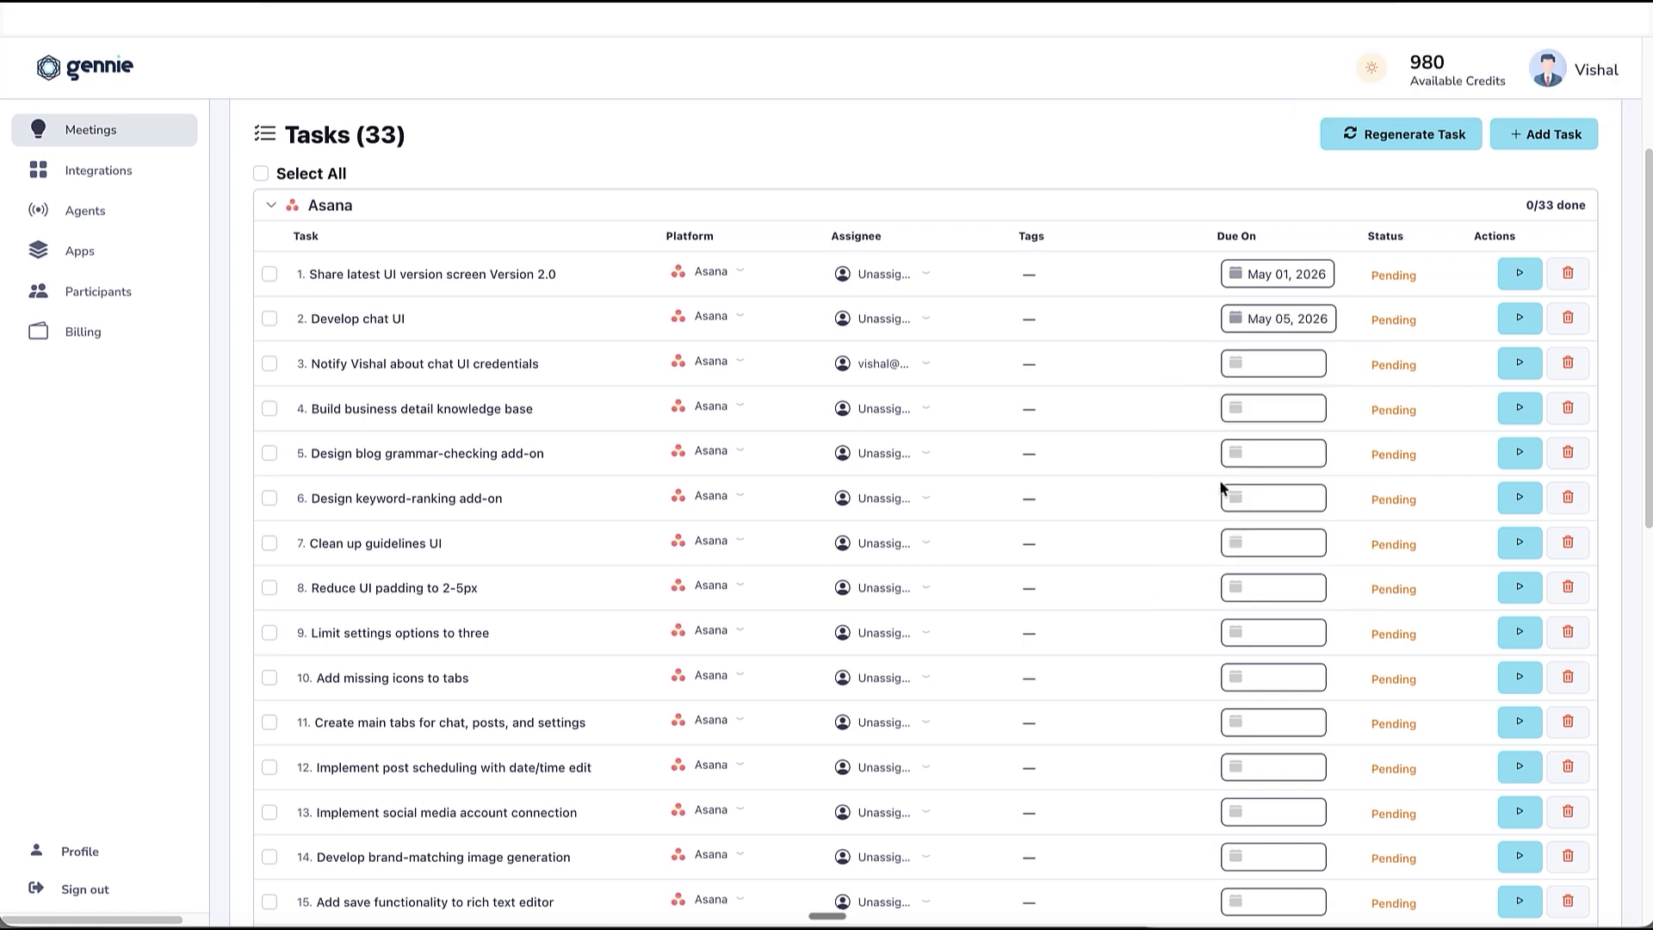
Execute tasks 1, 2, 4 and 5 together in Asana and open the result of the "Develop chat UI" task.
scroll(1223, 488, down, 10)
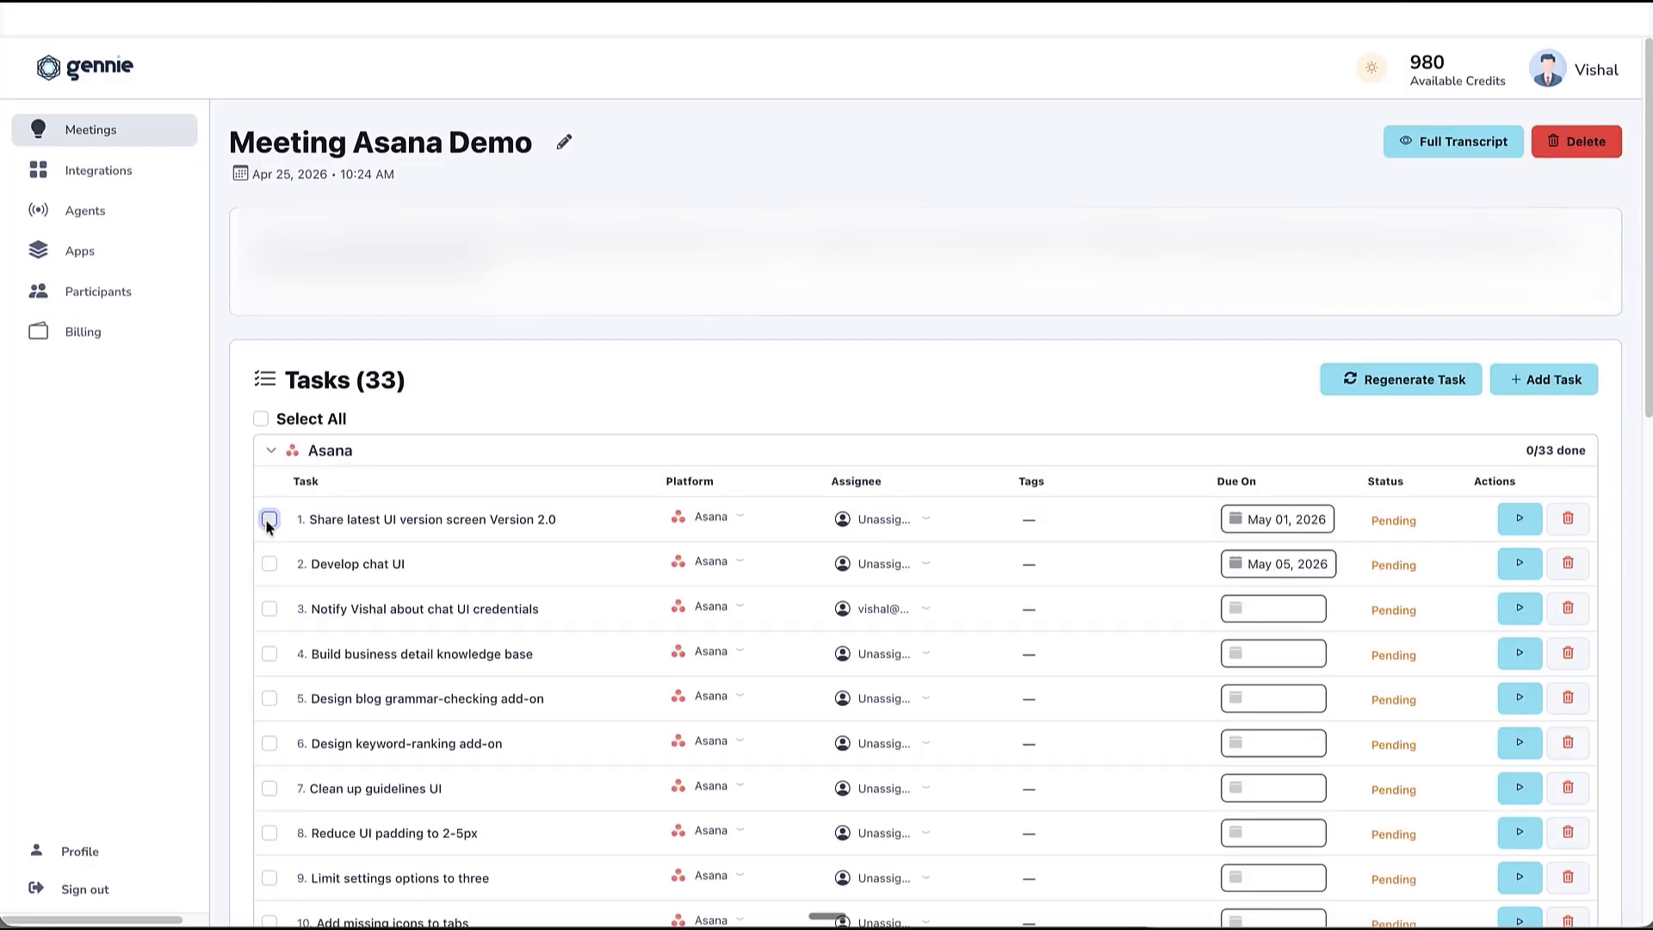
click(269, 519)
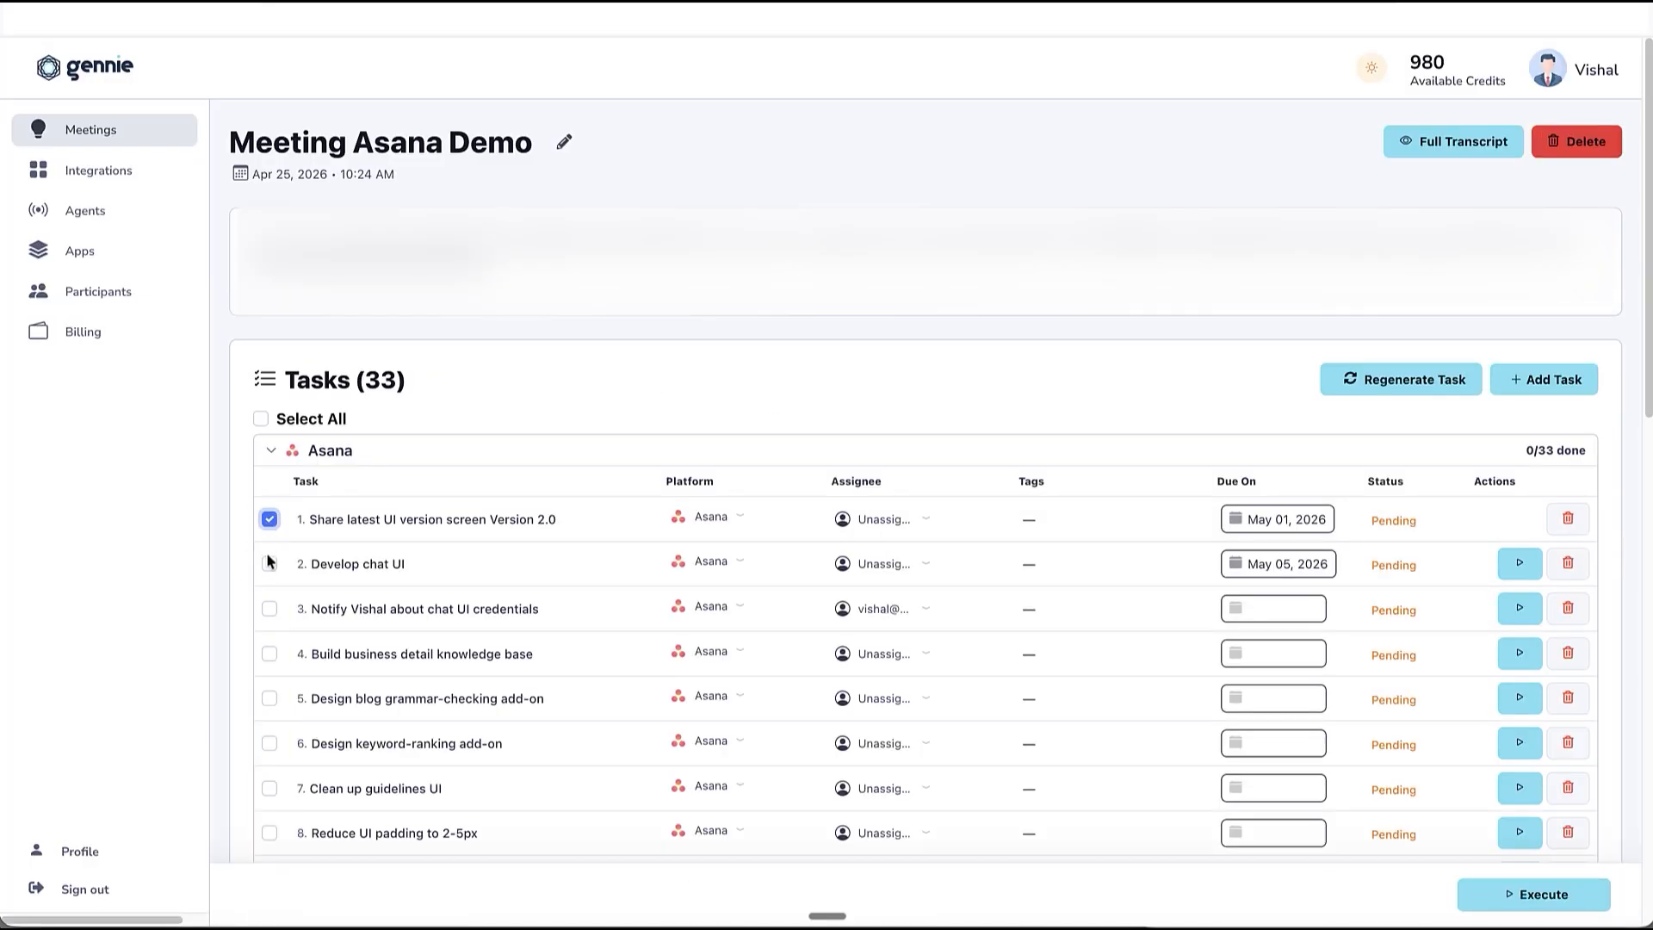
click(269, 564)
click(270, 654)
click(270, 699)
scroll(1090, 755, down, 1)
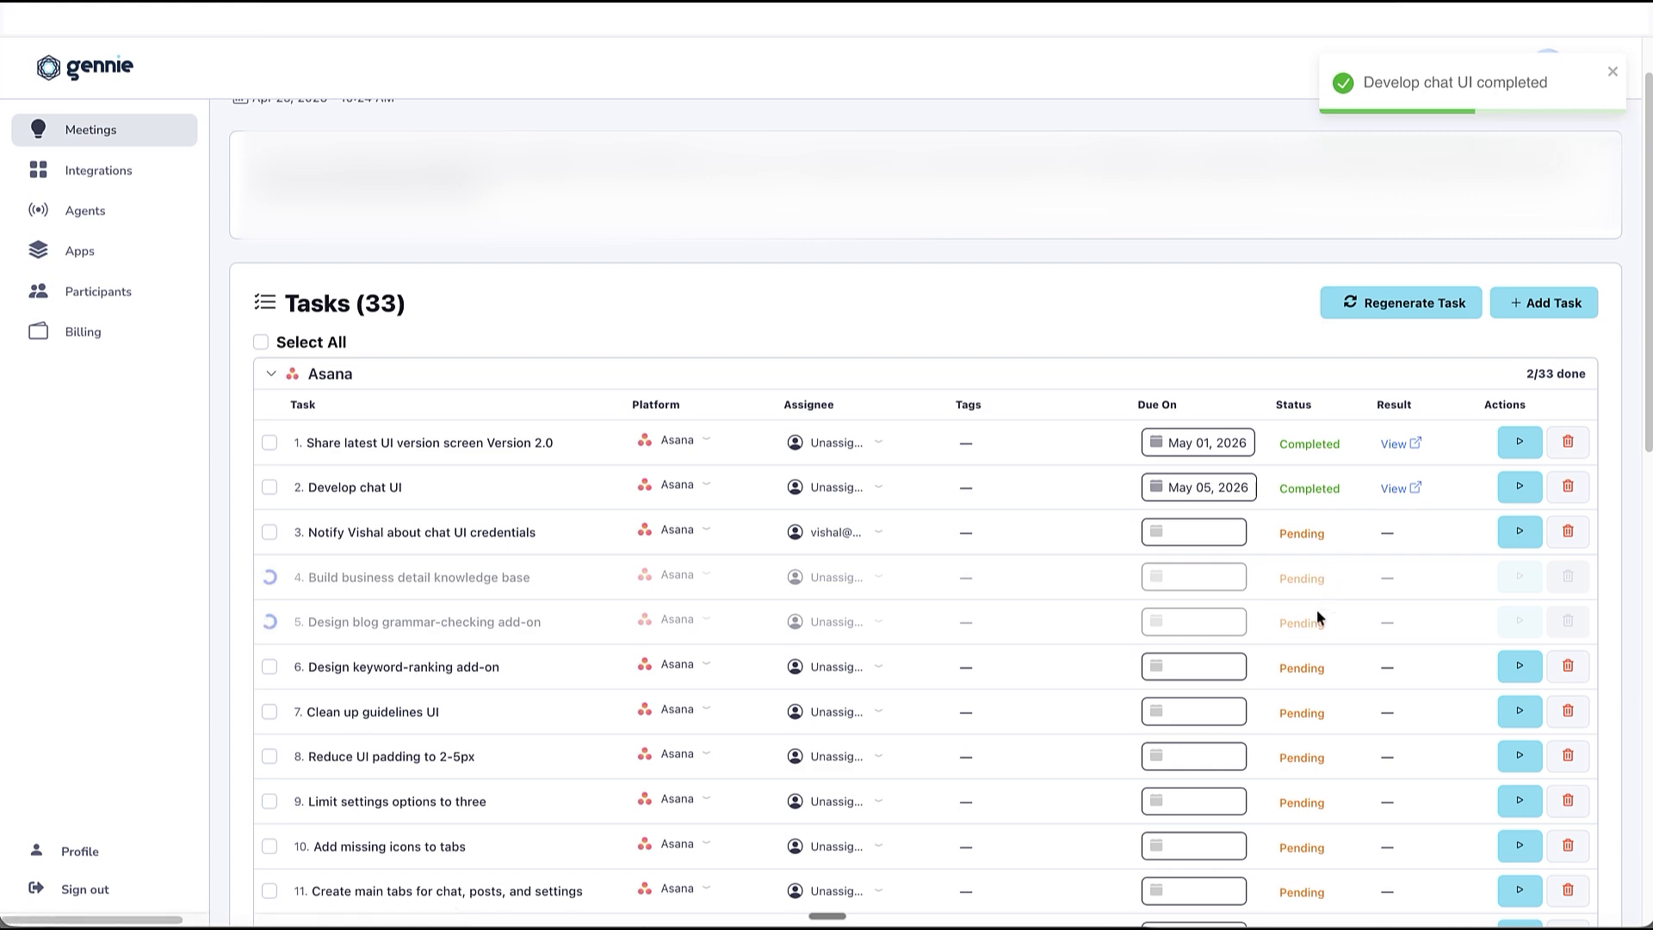
click(1397, 489)
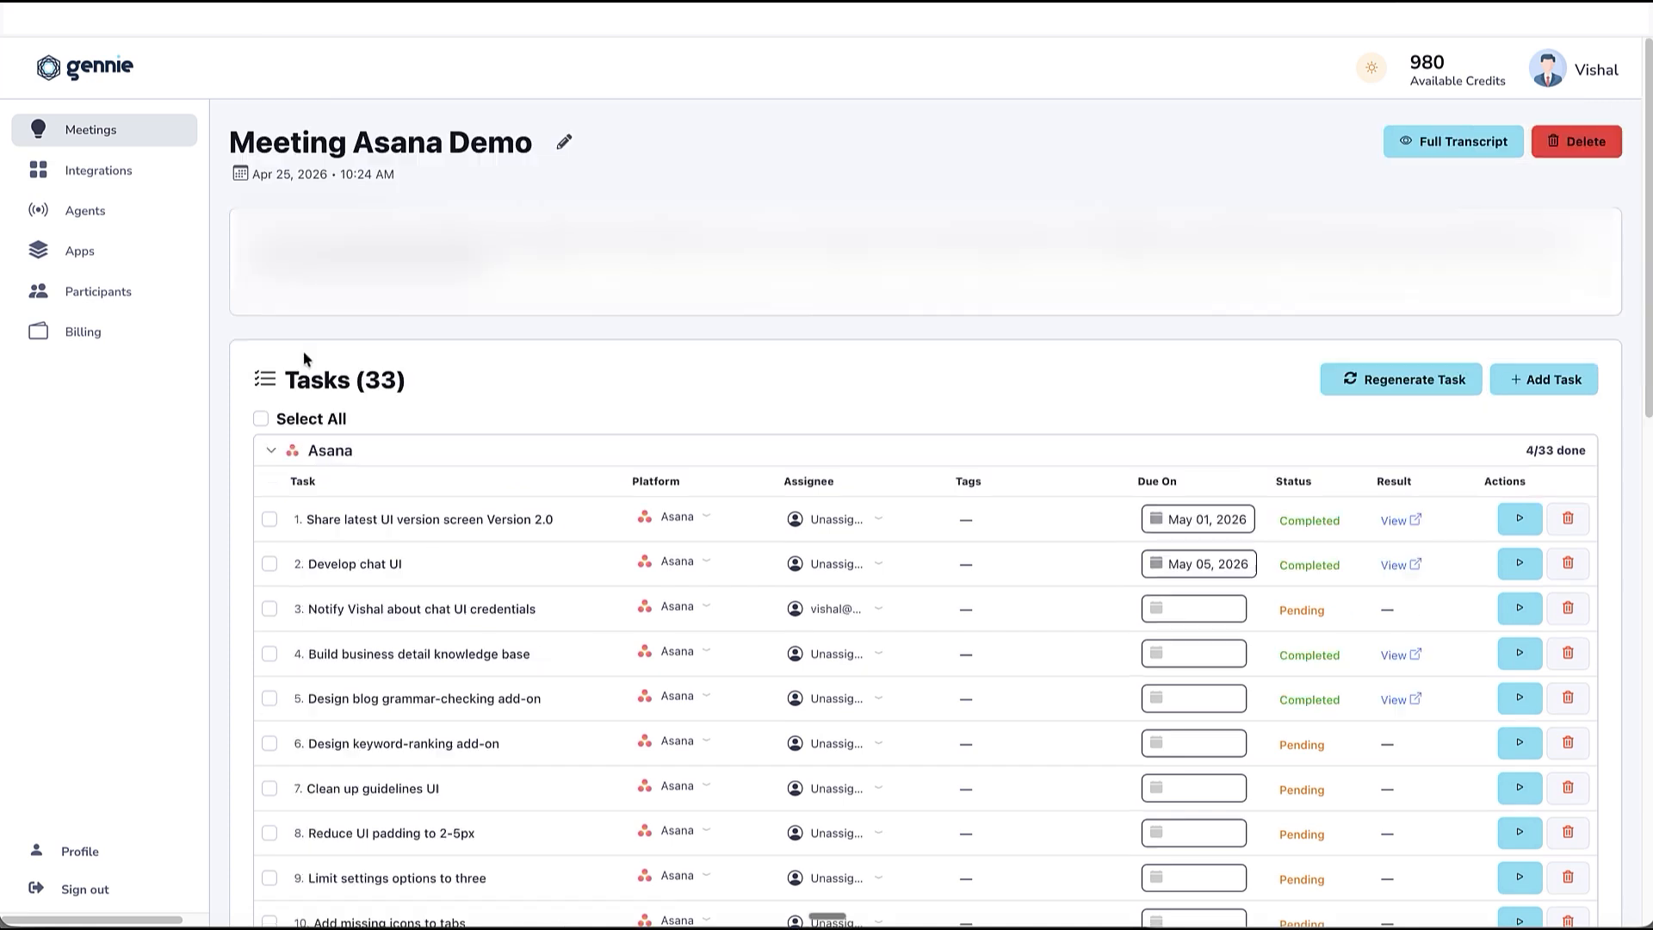
Select all tasks in the list except tasks 1, 2, 4, 5, 12, 13 and 14.
click(260, 418)
scroll(464, 474, down, 1)
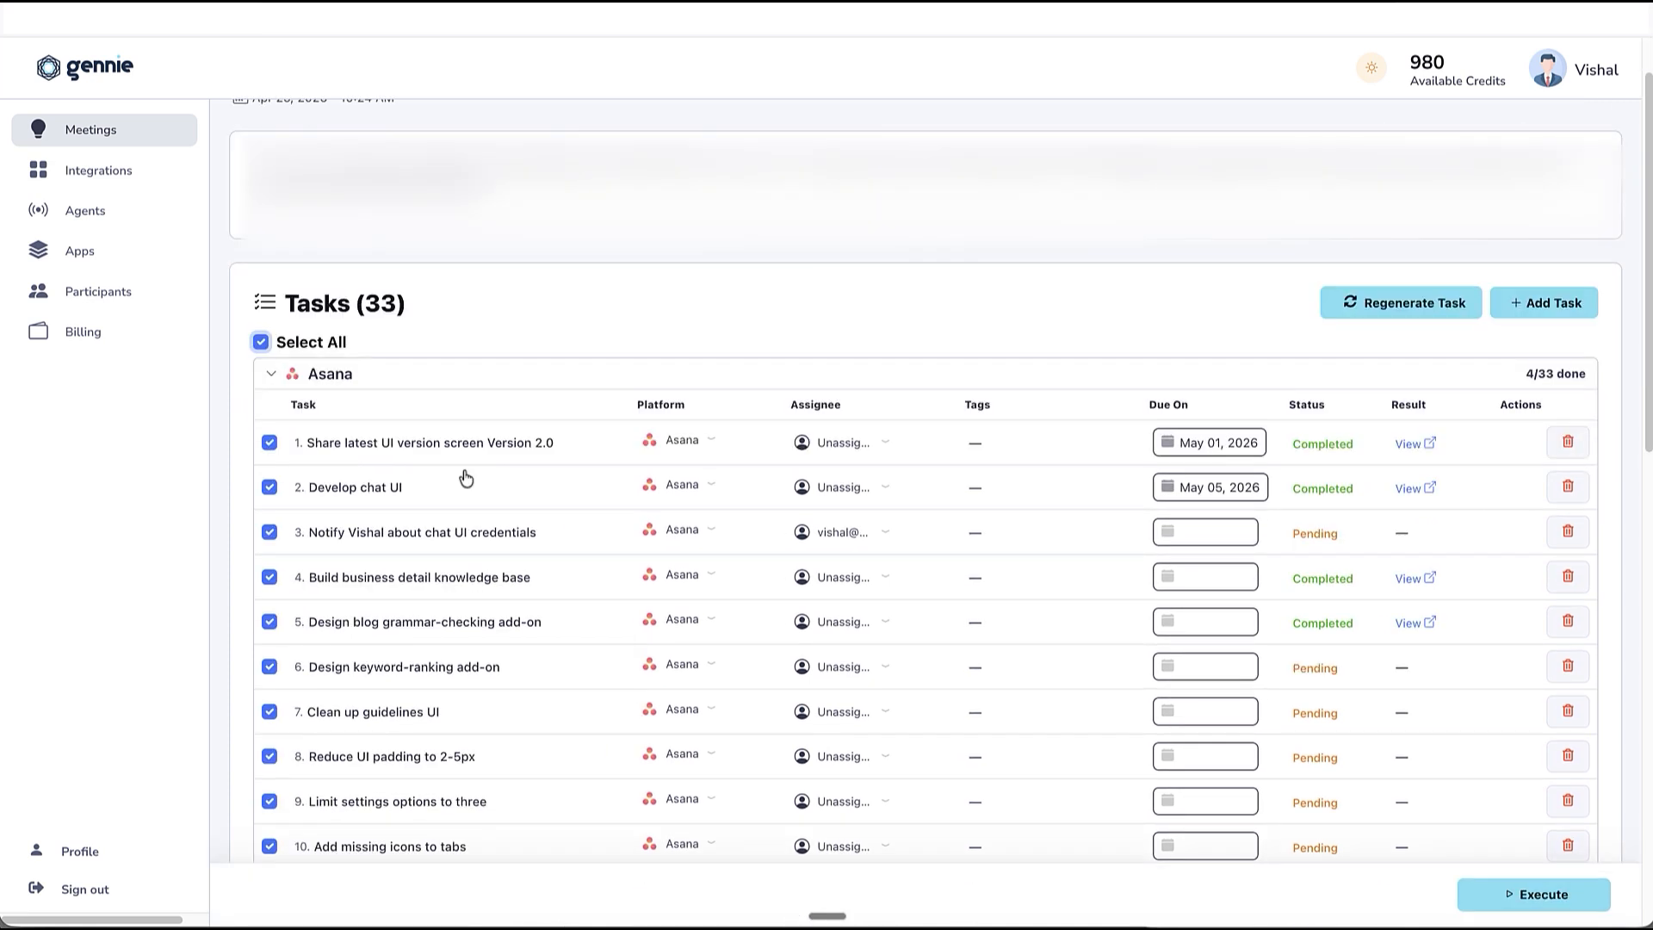
click(269, 442)
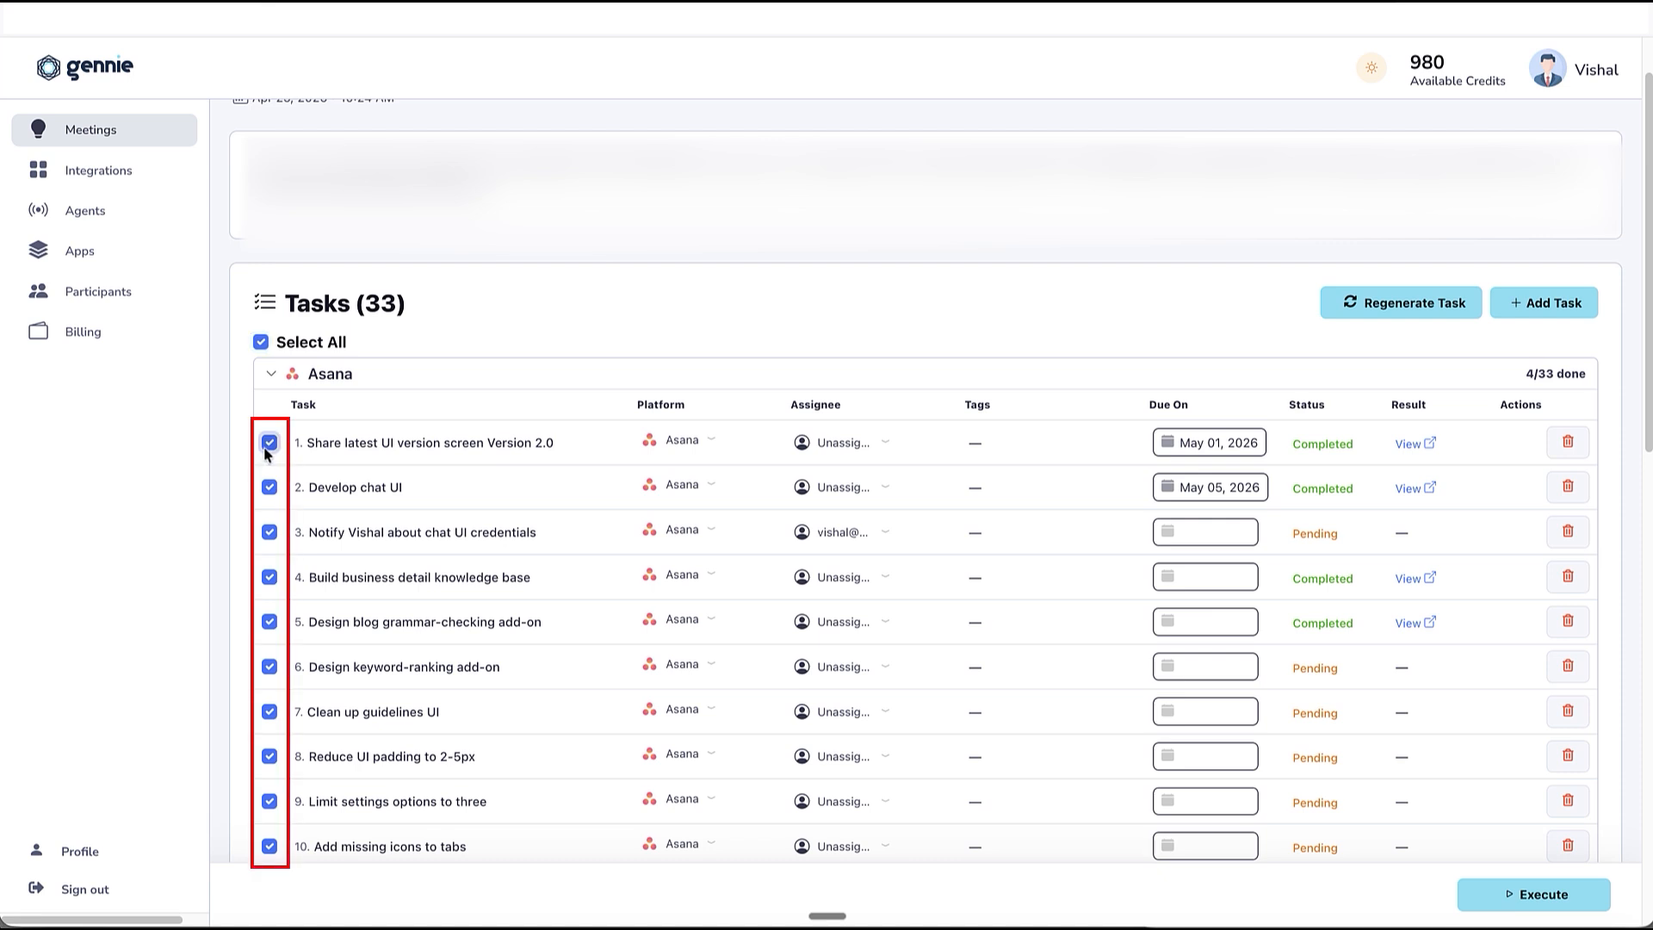
click(269, 488)
click(270, 577)
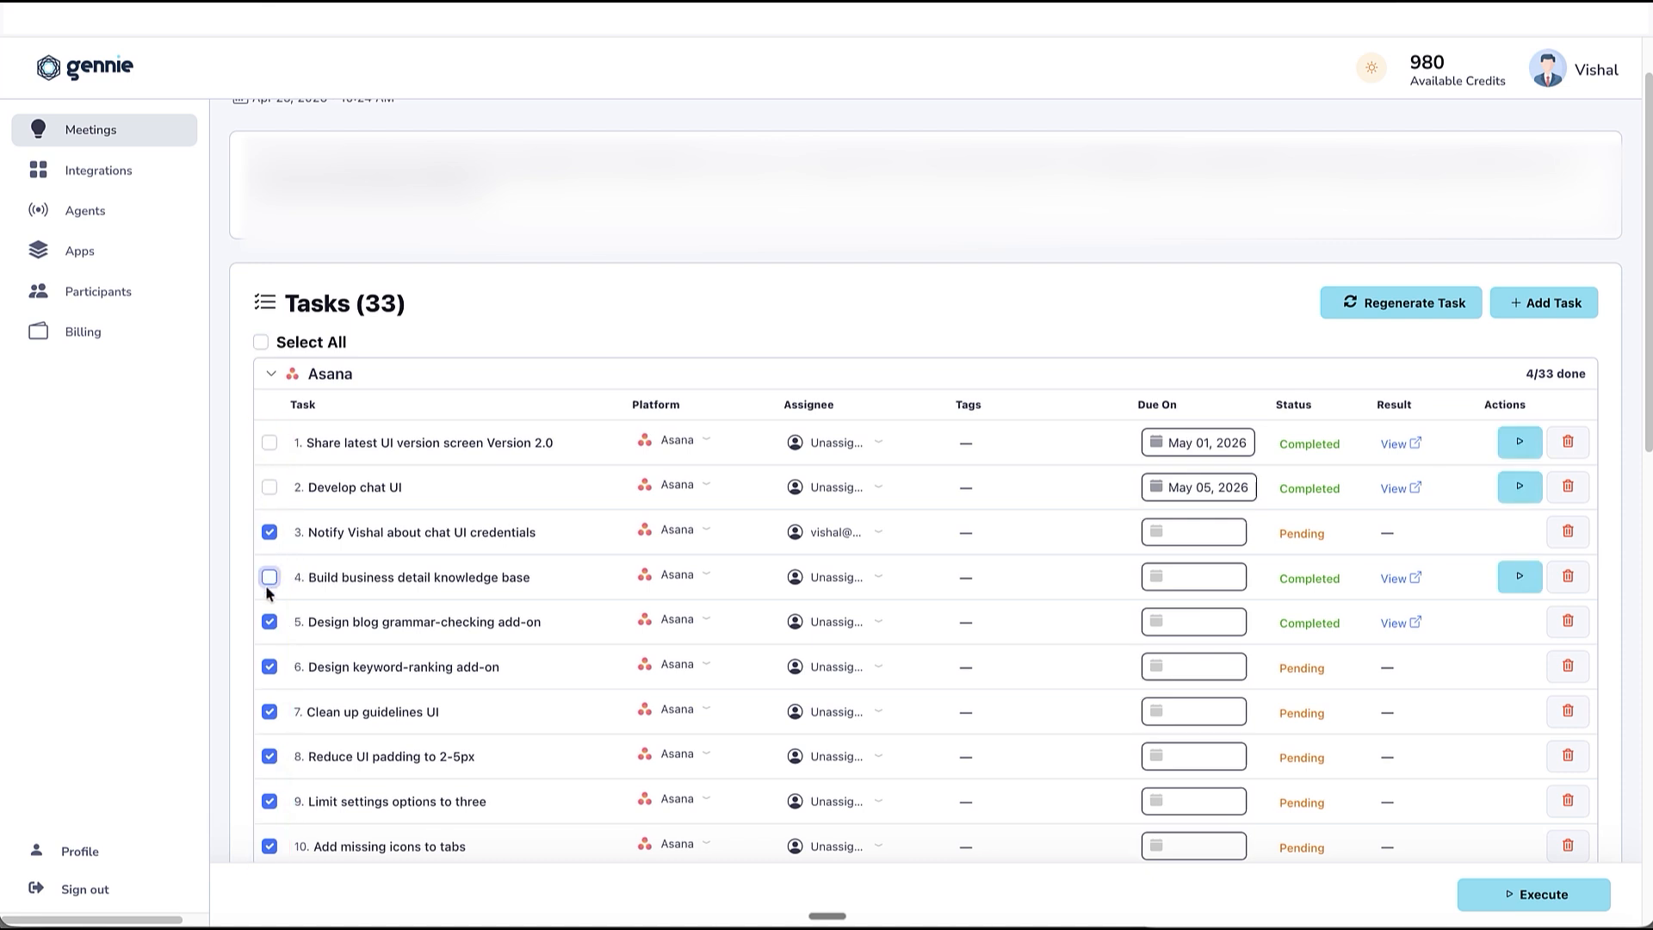
click(270, 621)
scroll(447, 659, down, 5)
click(270, 643)
click(269, 597)
click(269, 551)
Assign the "Adjust UI colour scheme" and "Develop brand-matching image generation" tasks to Gennie, and "Add save functionality to rich text editor" to the other listed member.
scroll(728, 660, down, 3)
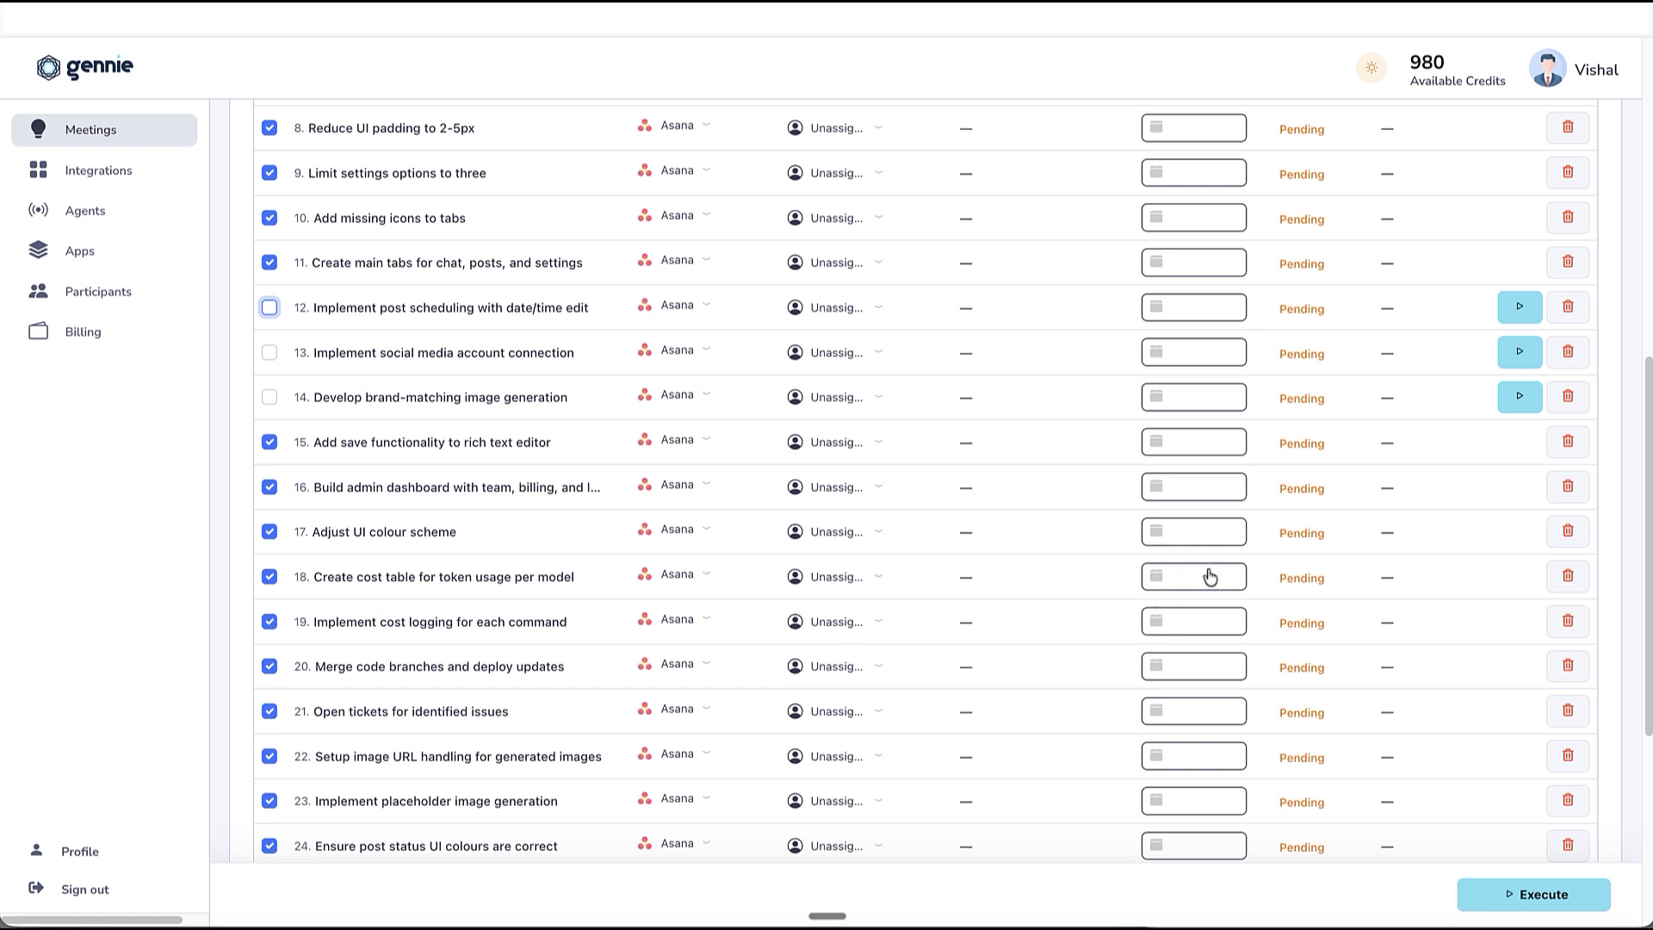
click(833, 538)
click(830, 507)
click(830, 445)
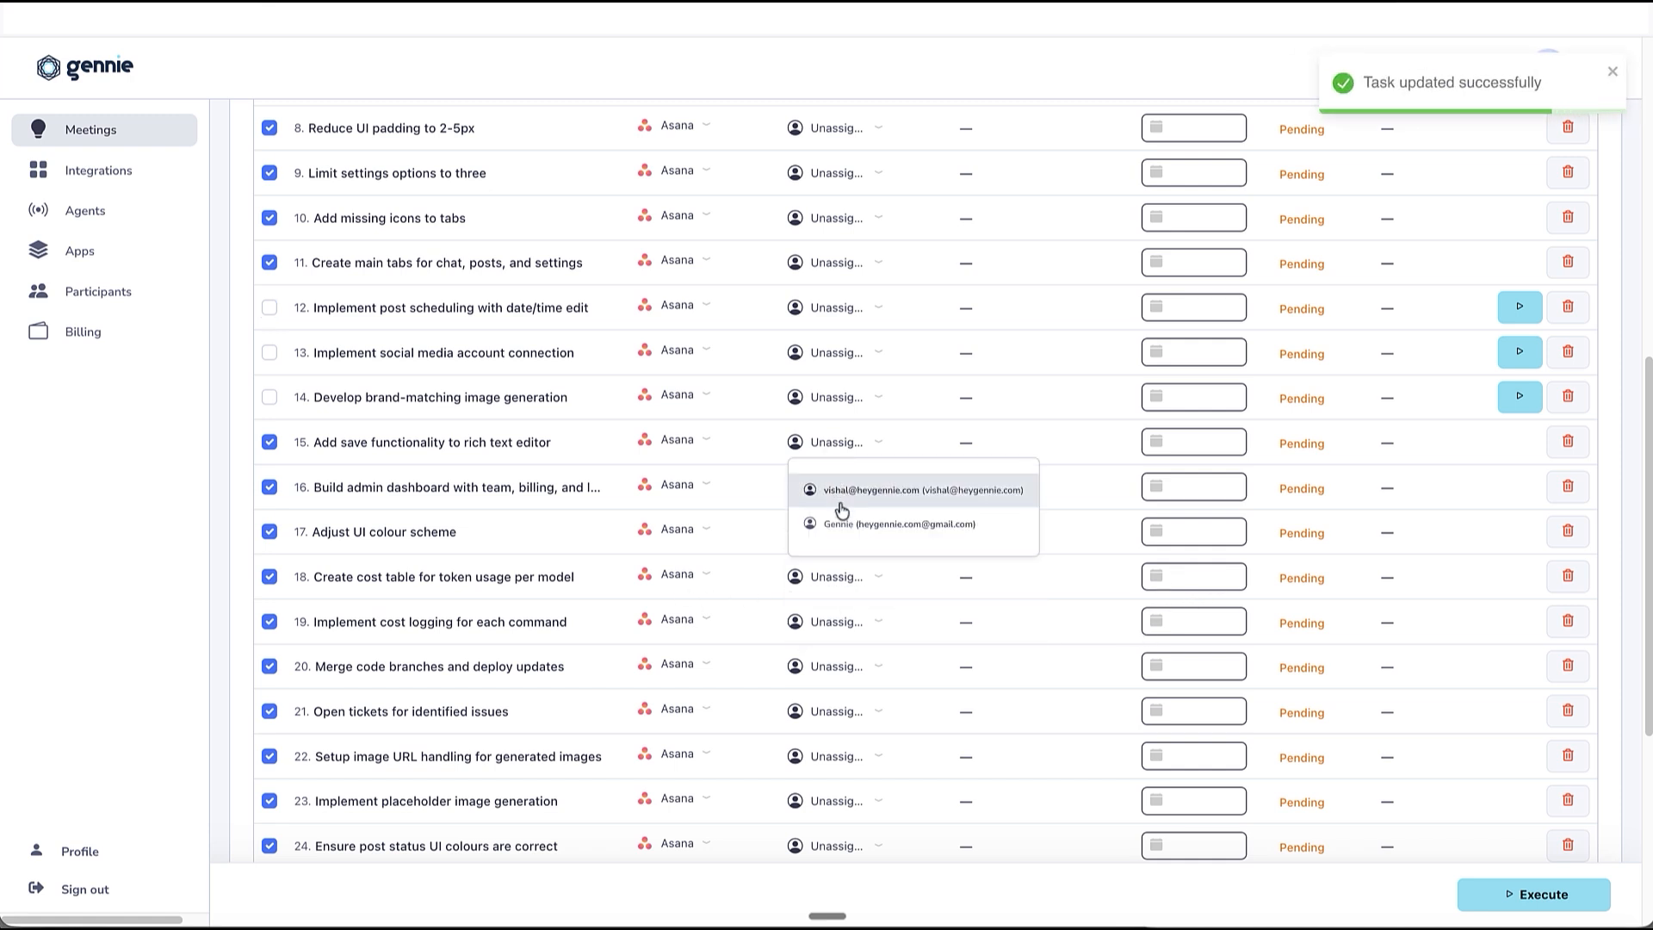
click(835, 506)
click(831, 401)
click(834, 476)
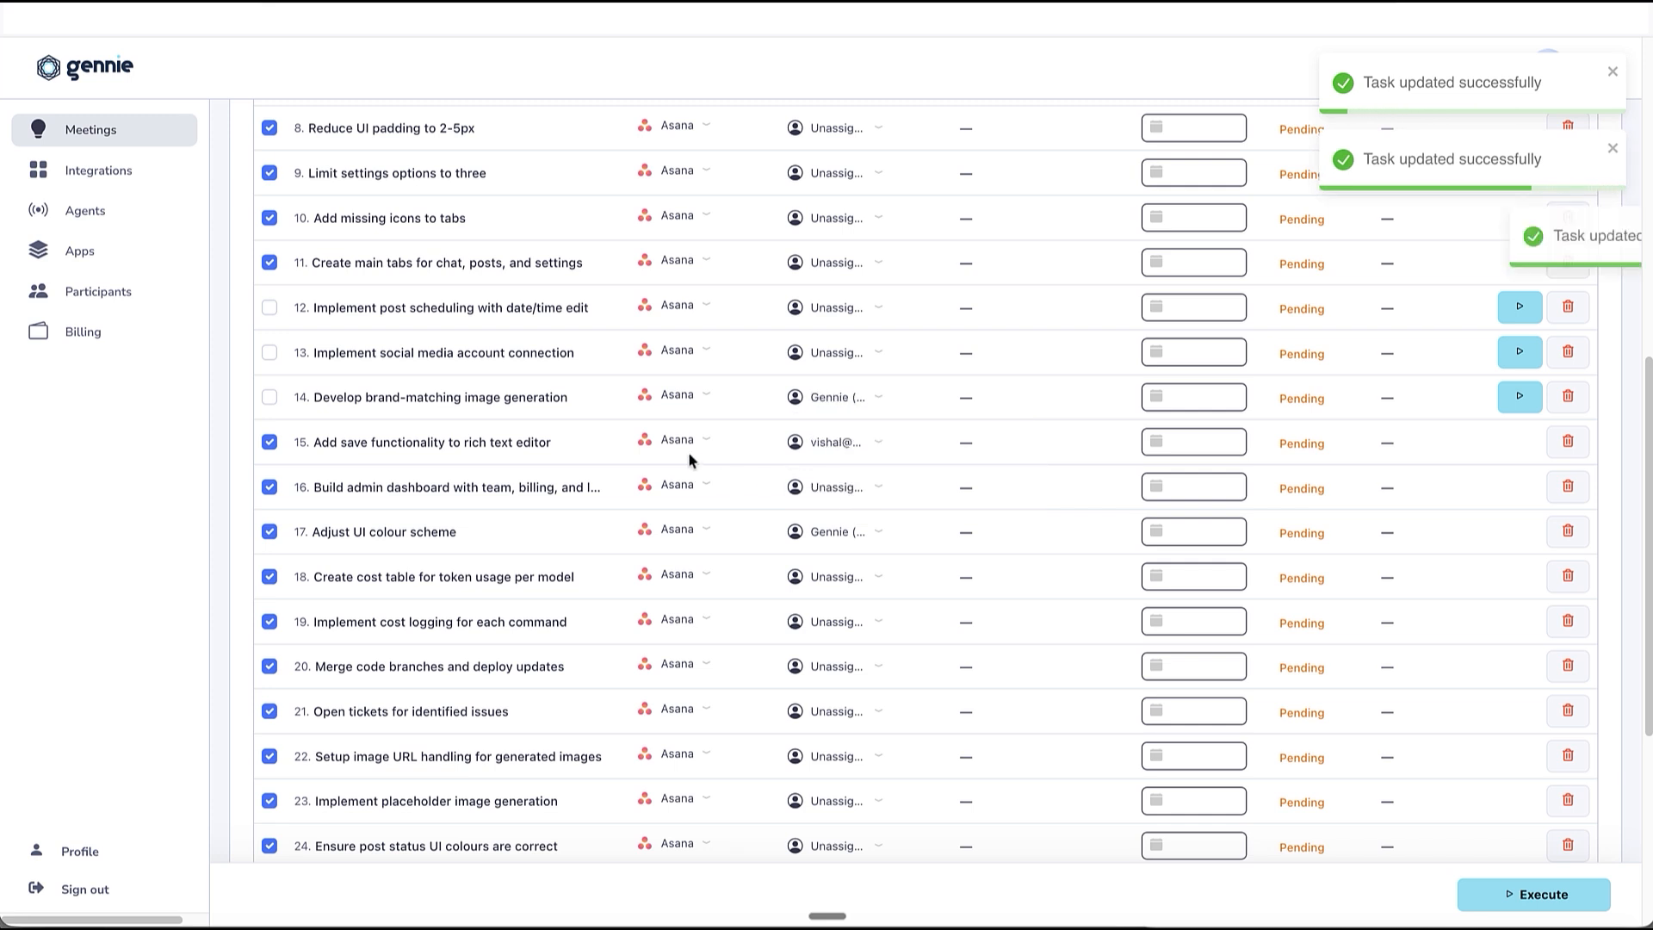
View the platform options for the "Add save functionality to rich text editor" task, and execute all selected tasks in Asana.
click(688, 450)
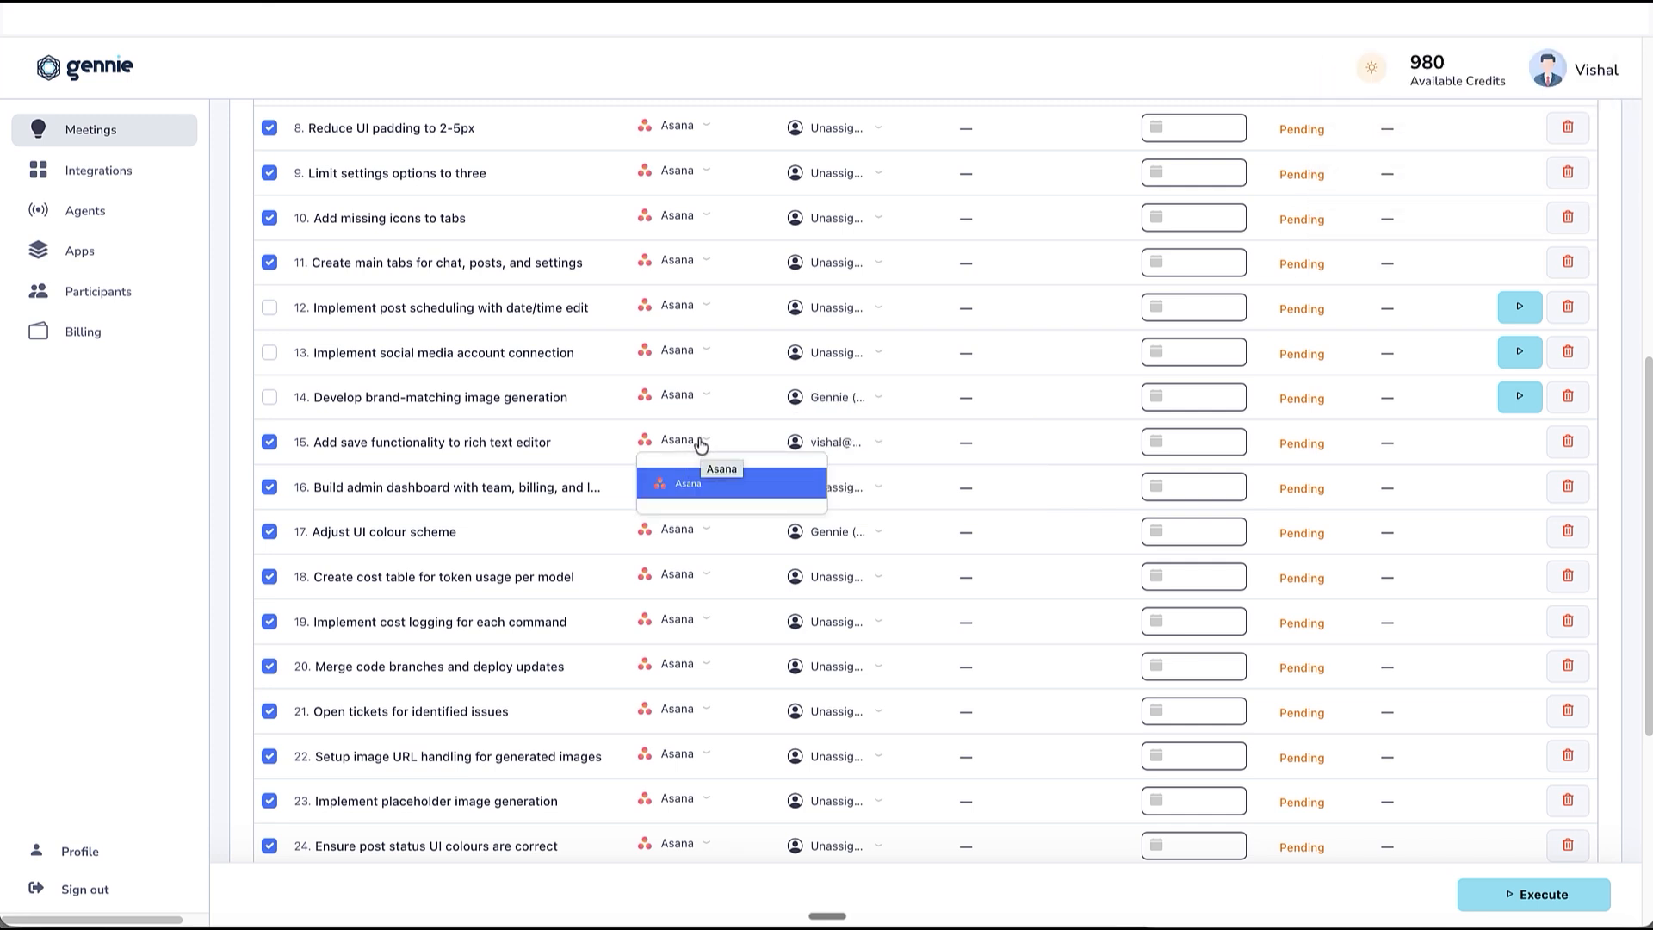
click(693, 443)
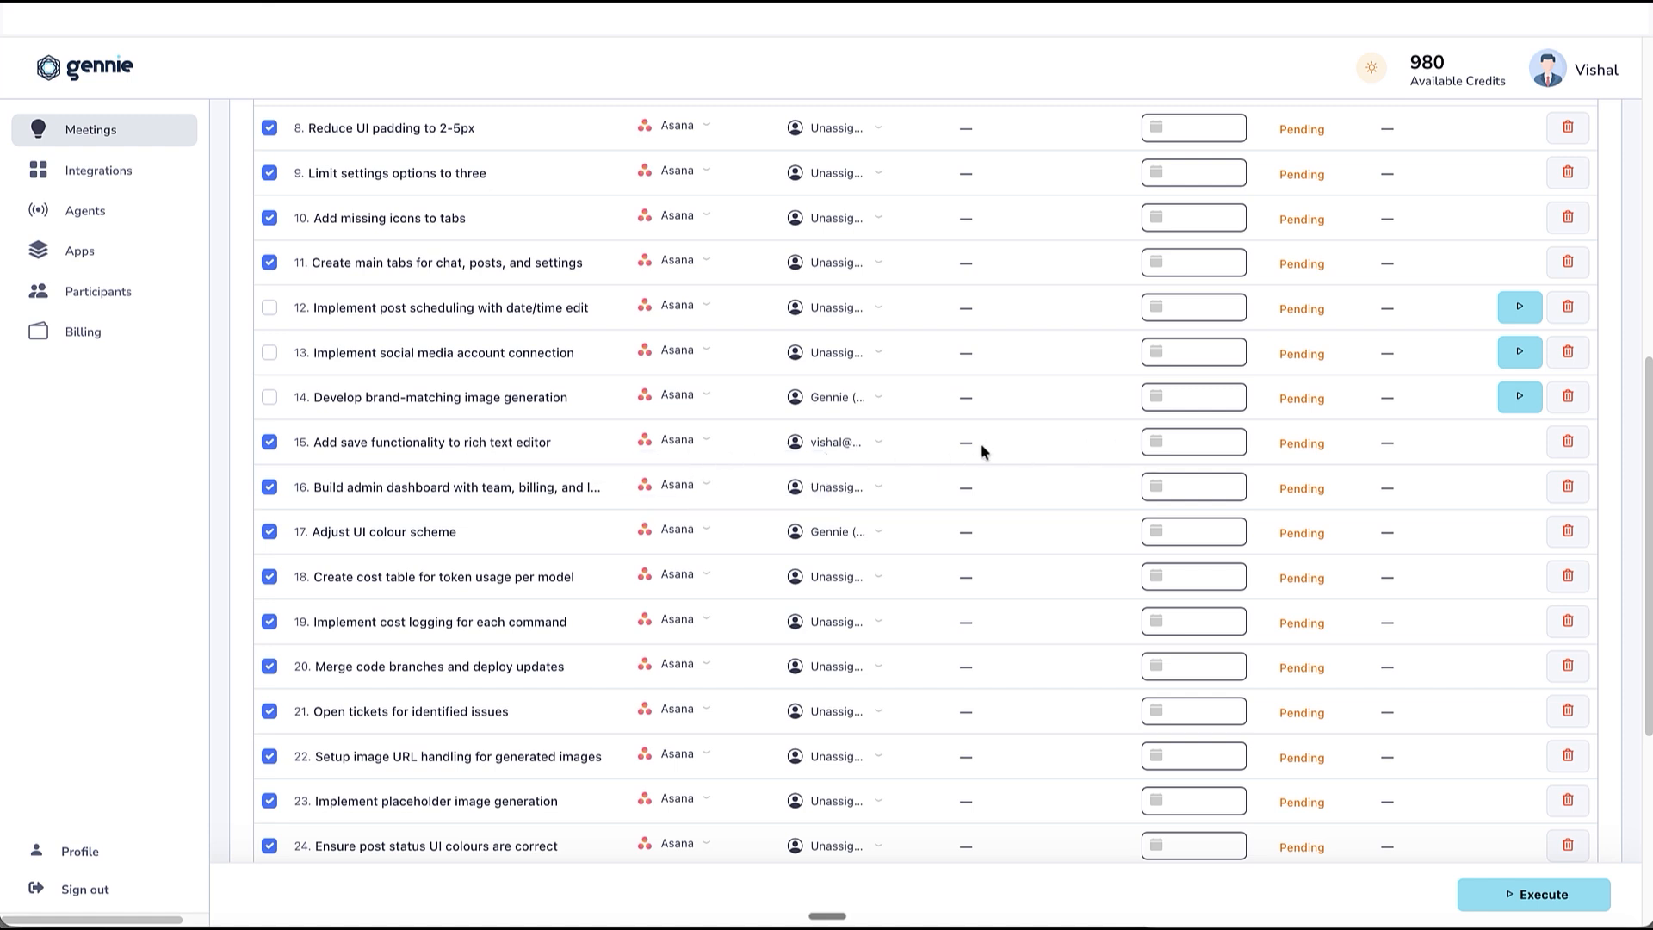
scroll(1444, 649, down, 3)
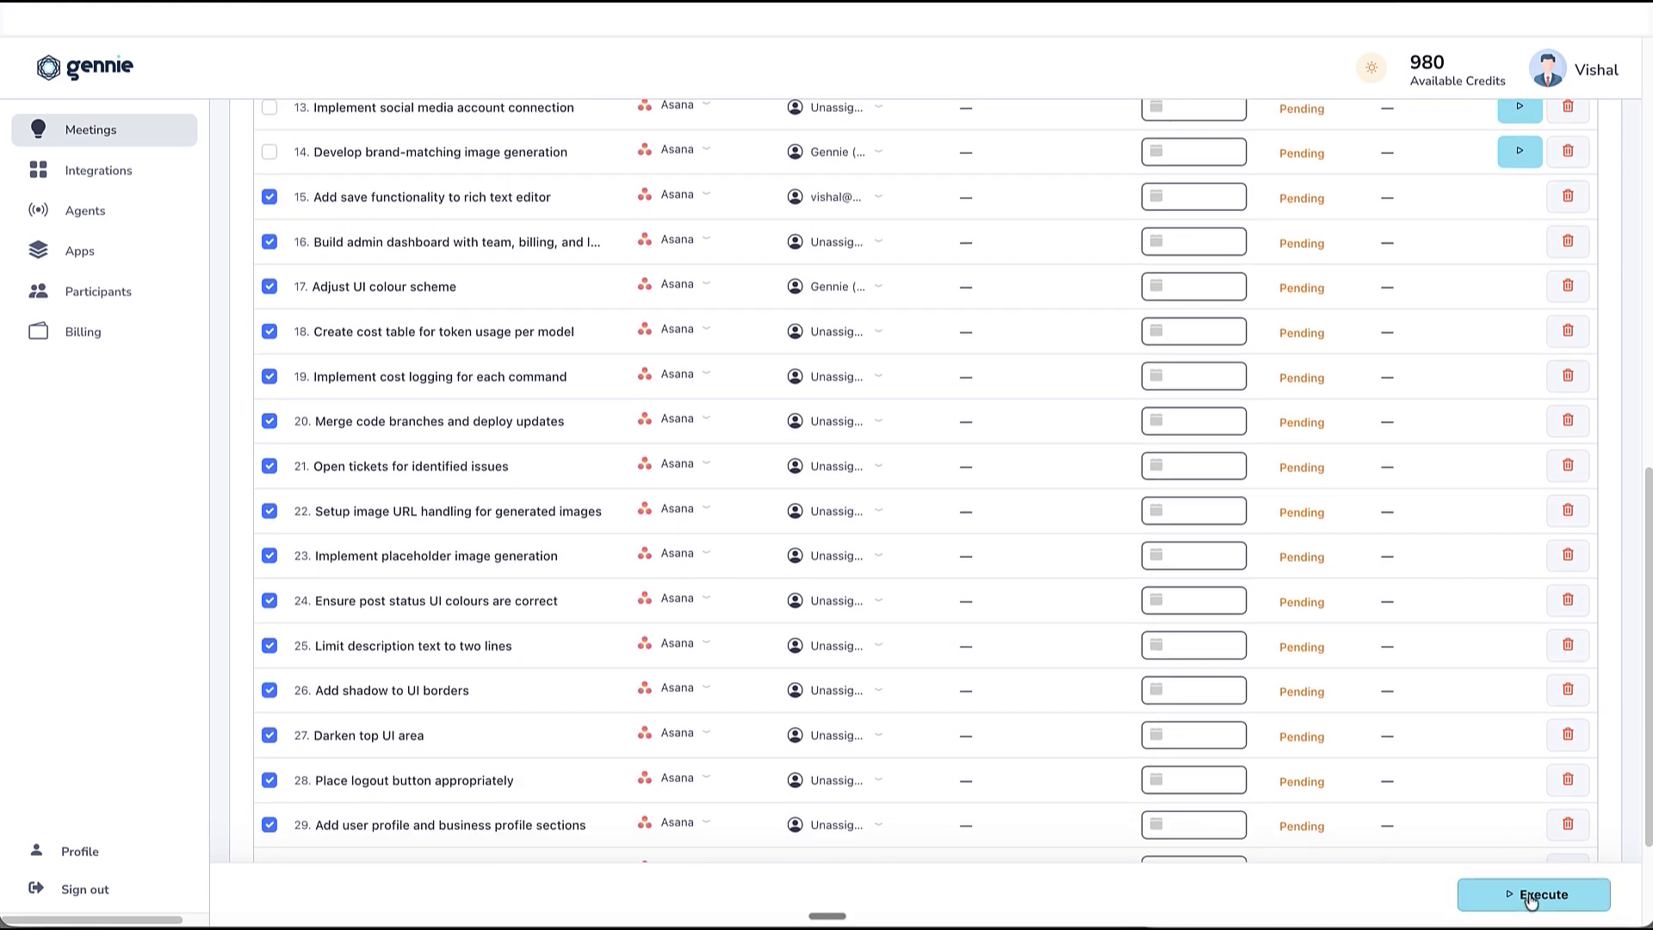
click(1515, 892)
scroll(1340, 515, up, 4)
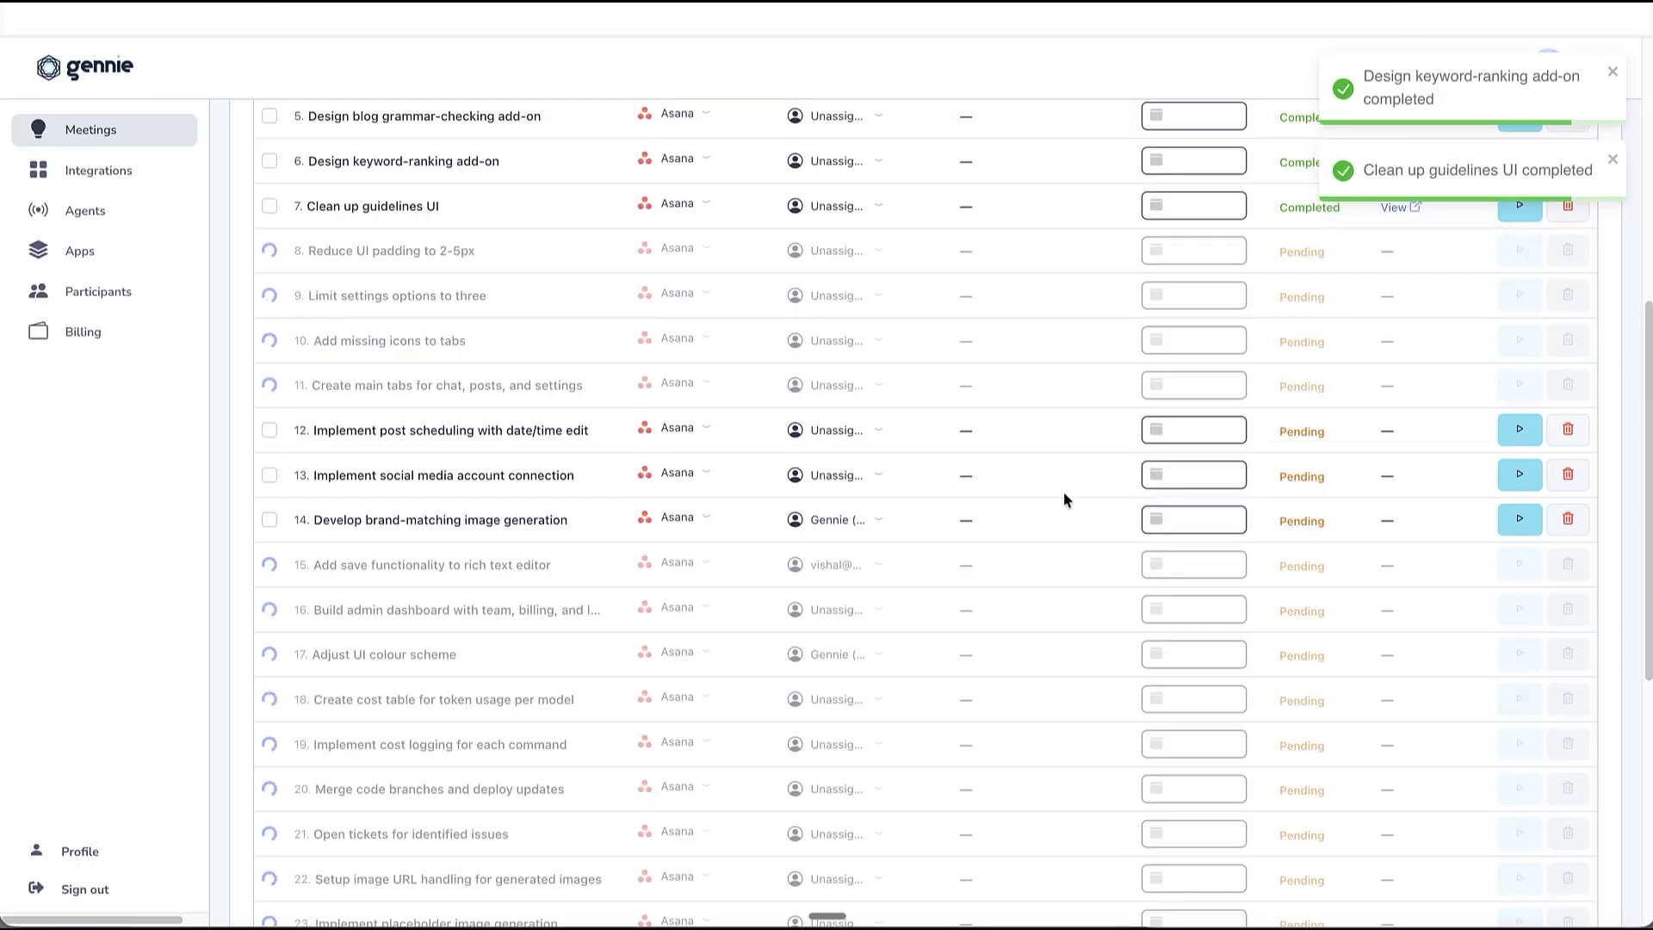
scroll(1062, 491, down, 5)
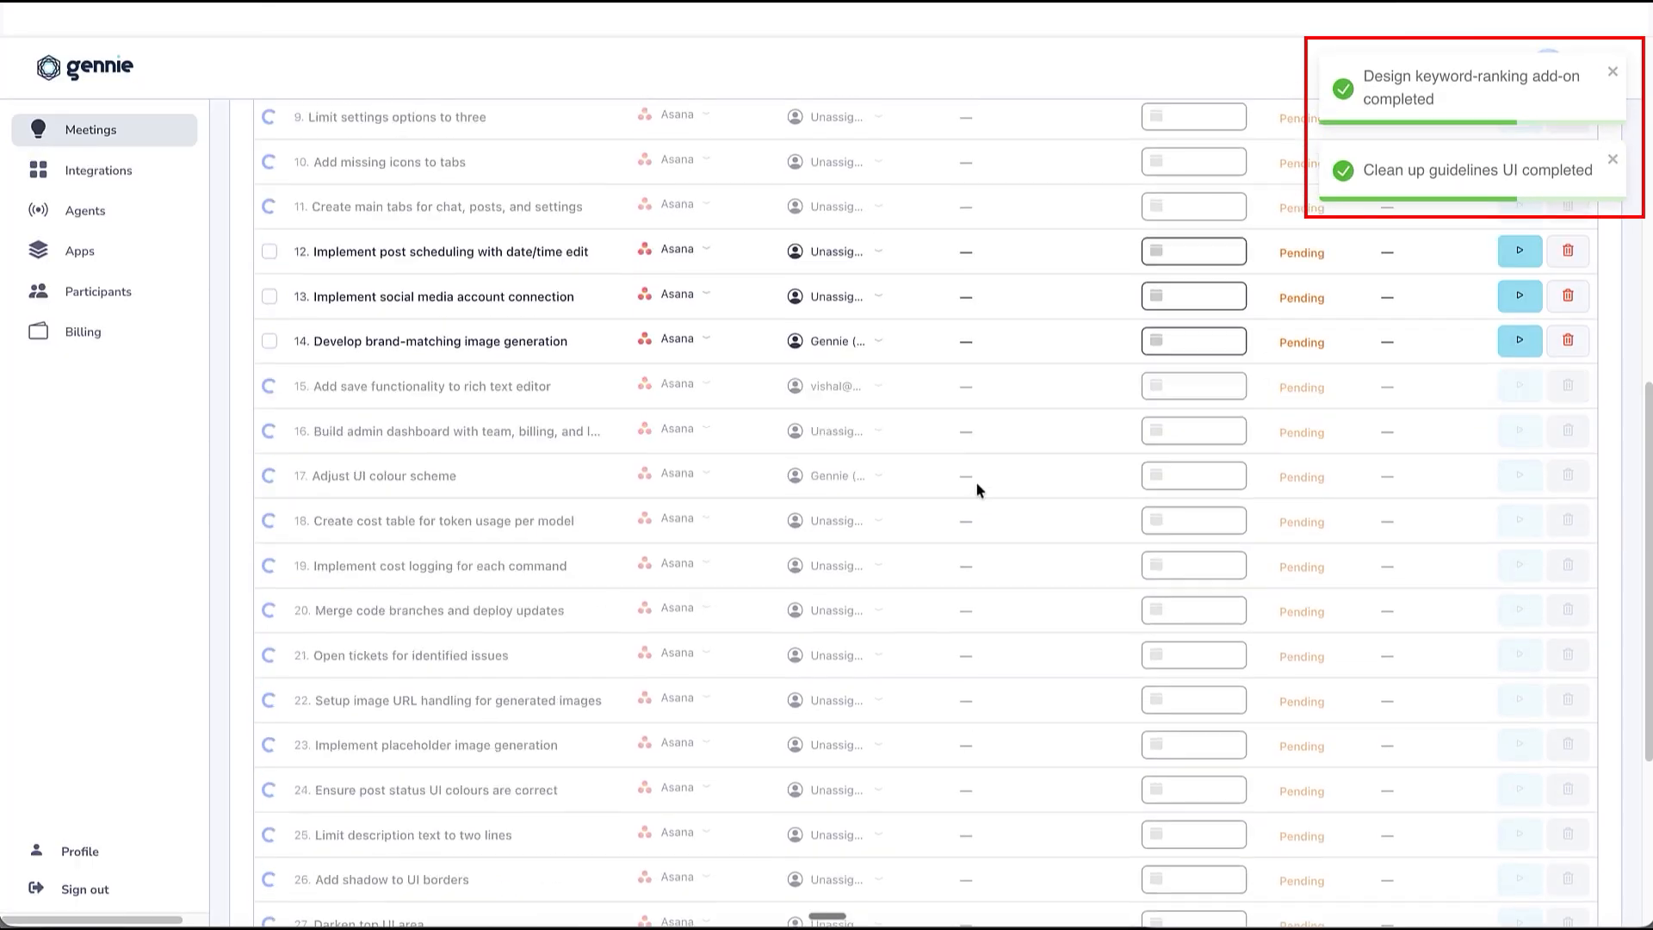